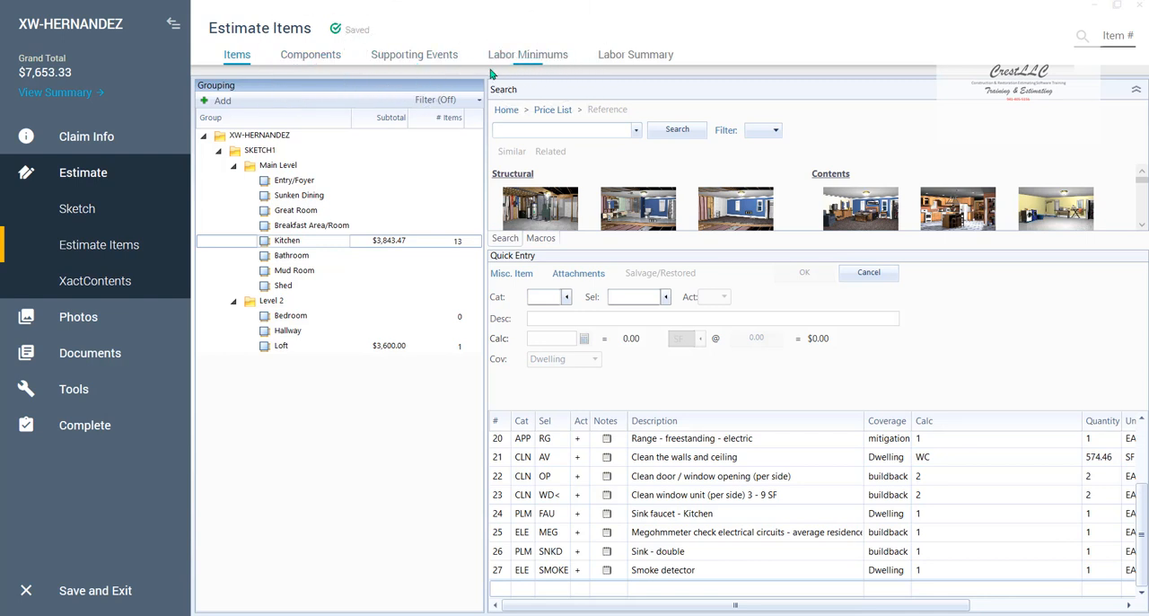
- Review the estimate's supporting events and its labor minimums
{"action": "left_click", "coordinate": [402, 57]}
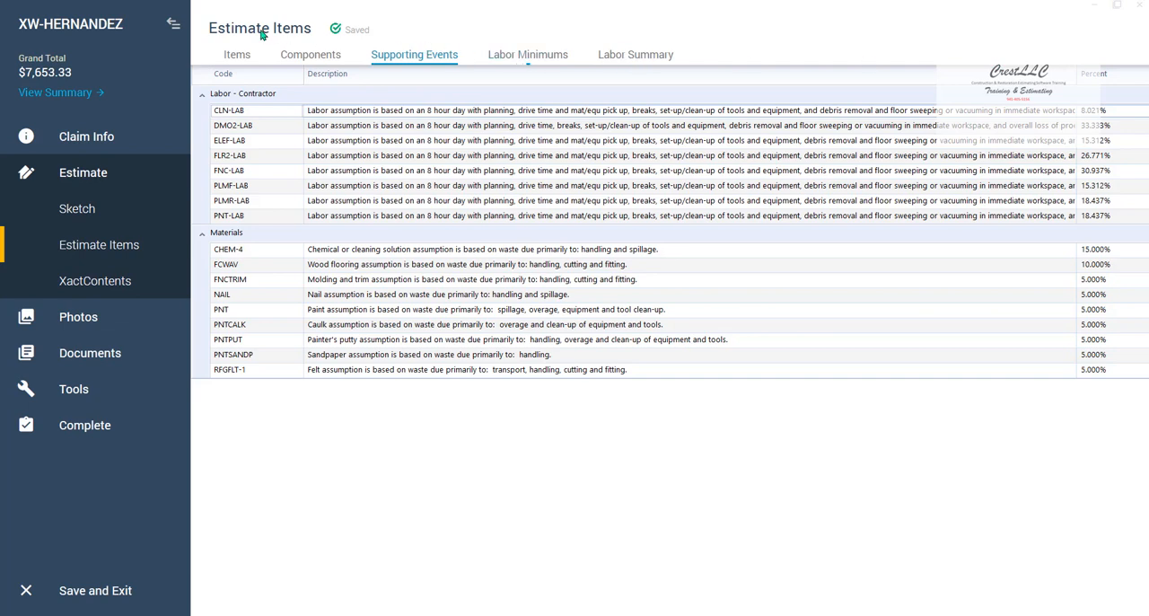
{"action": "left_click", "coordinate": [175, 25]}
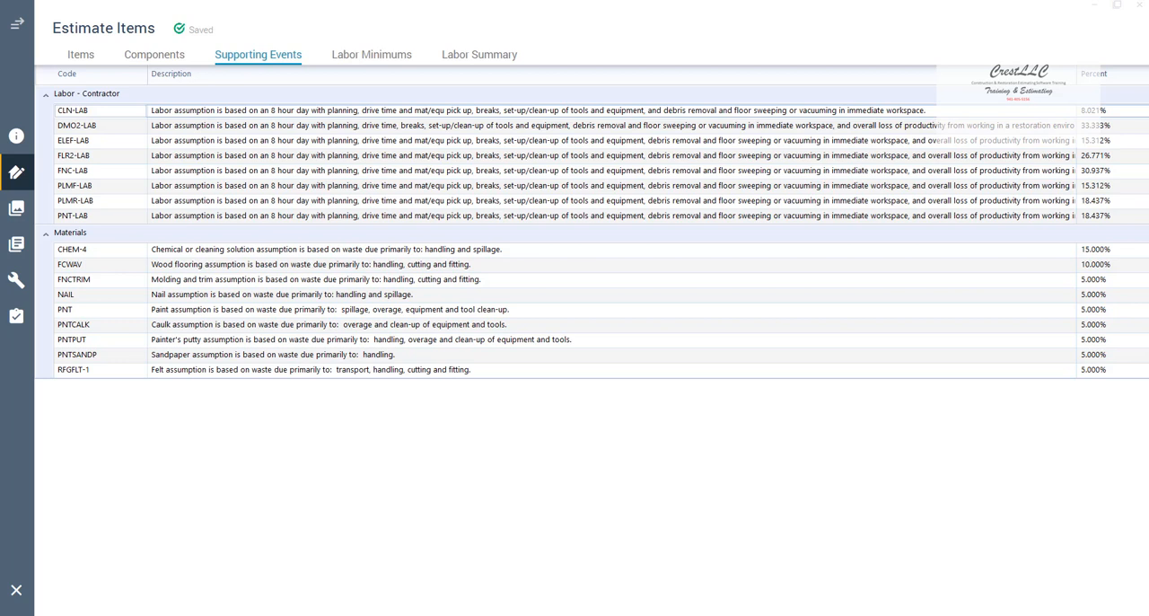
{"action": "left_click", "coordinate": [357, 56]}
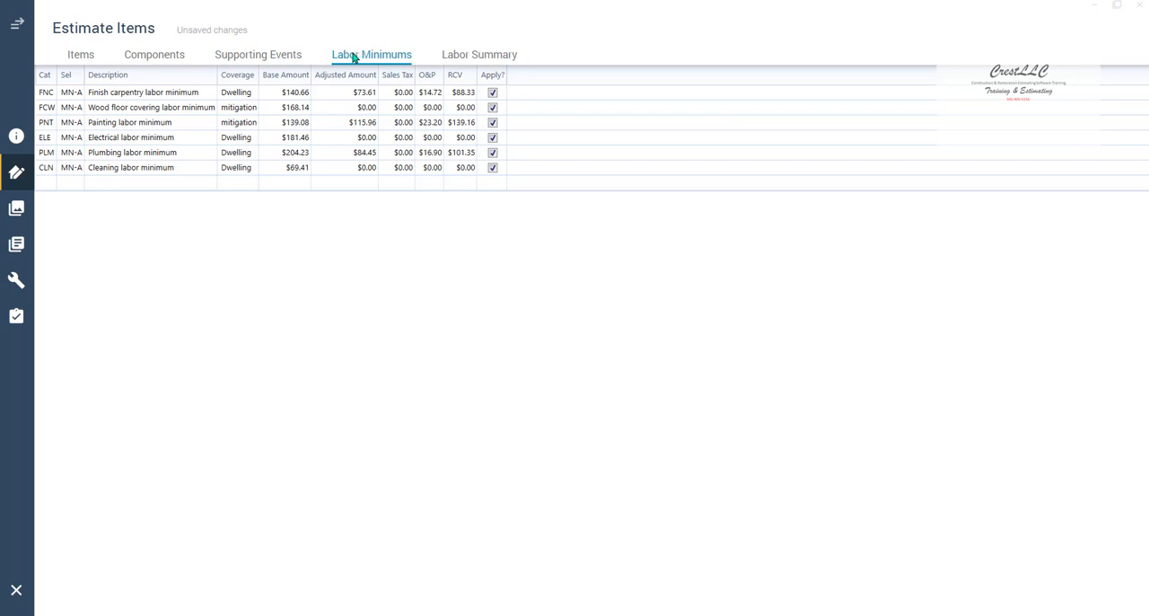
{"action": "left_click", "coordinate": [16, 23]}
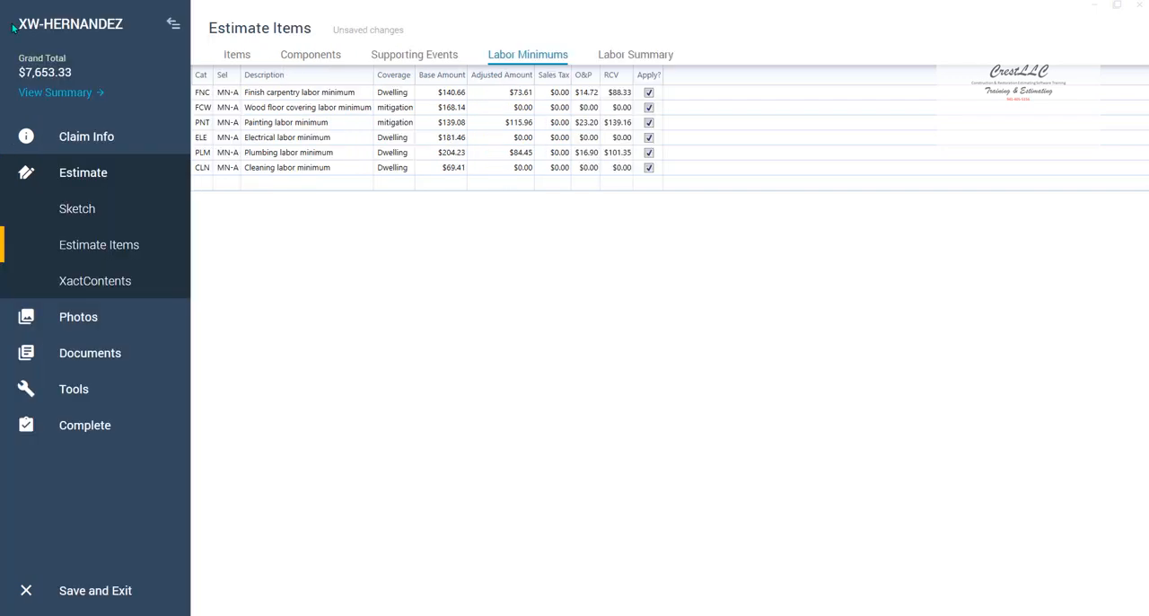
- Add a 1/2" drywall line item (DRY 1/2) to the Level 2 Bedroom with the calculation 2*2
{"action": "left_click", "coordinate": [81, 251]}
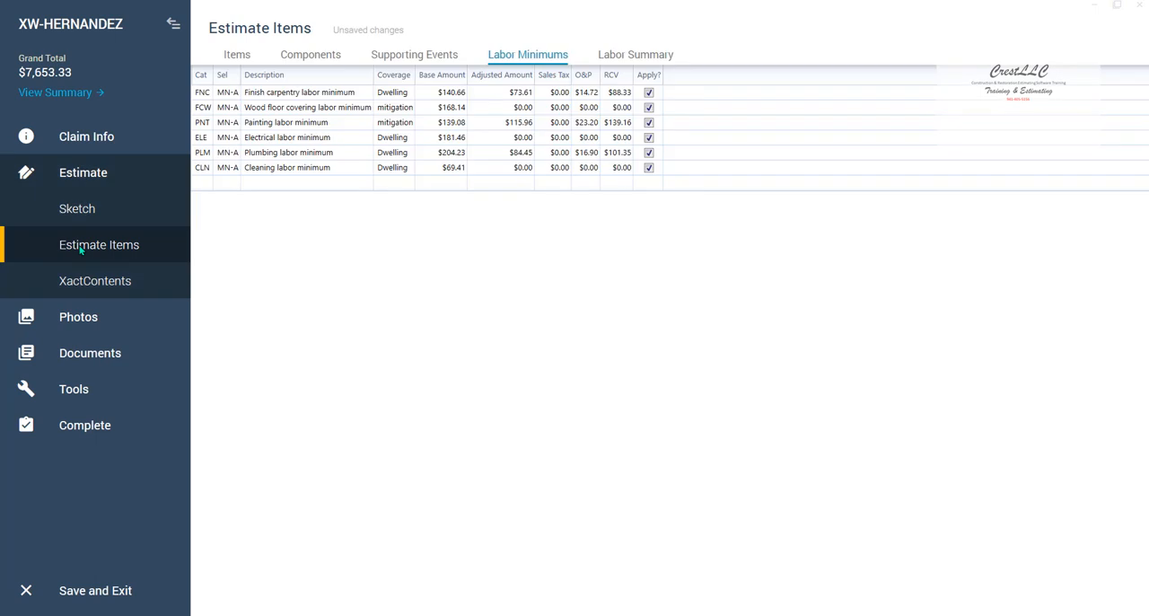
{"action": "left_click", "coordinate": [235, 57]}
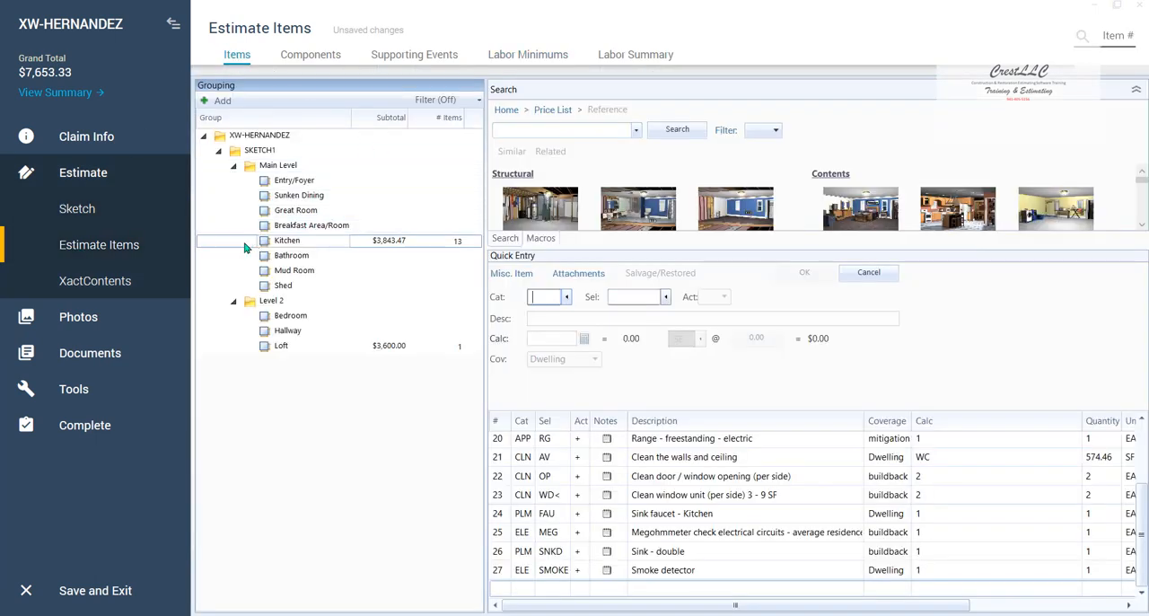
{"action": "left_click", "coordinate": [231, 248]}
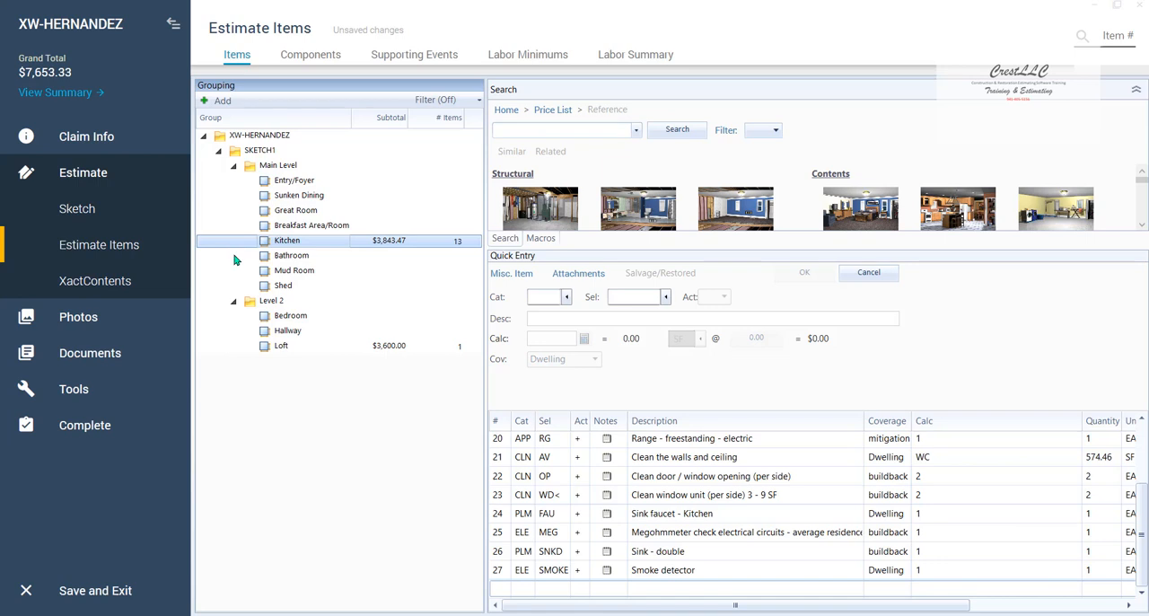
{"action": "left_click", "coordinate": [220, 320]}
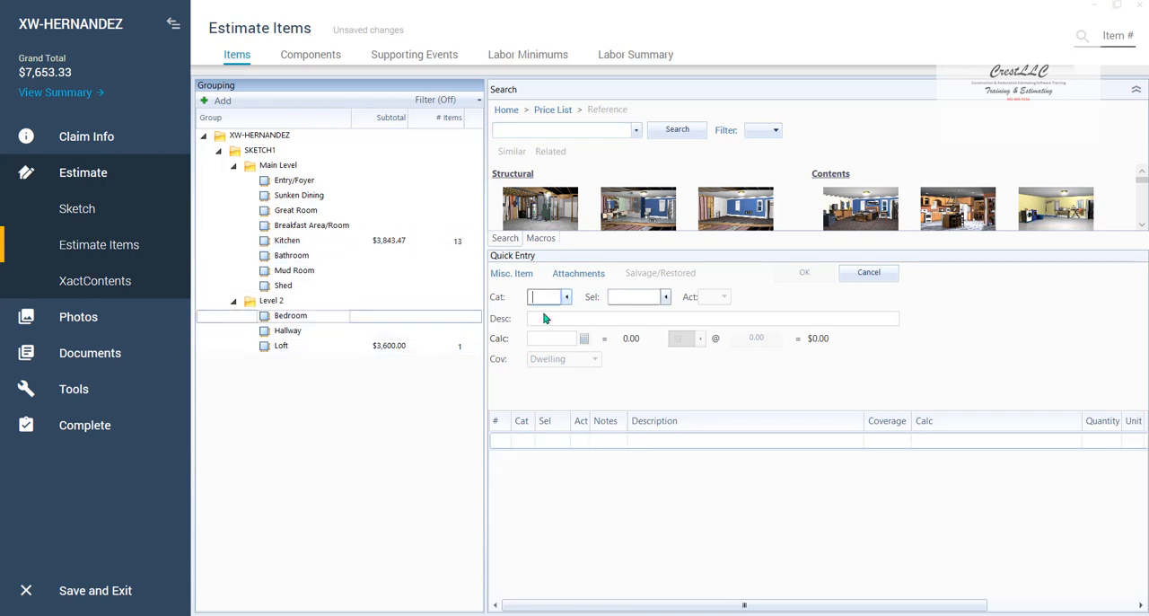
{"action": "type", "text": "DRY"}
{"action": "key", "text": "Tab"}
{"action": "type", "text": "1/2"}
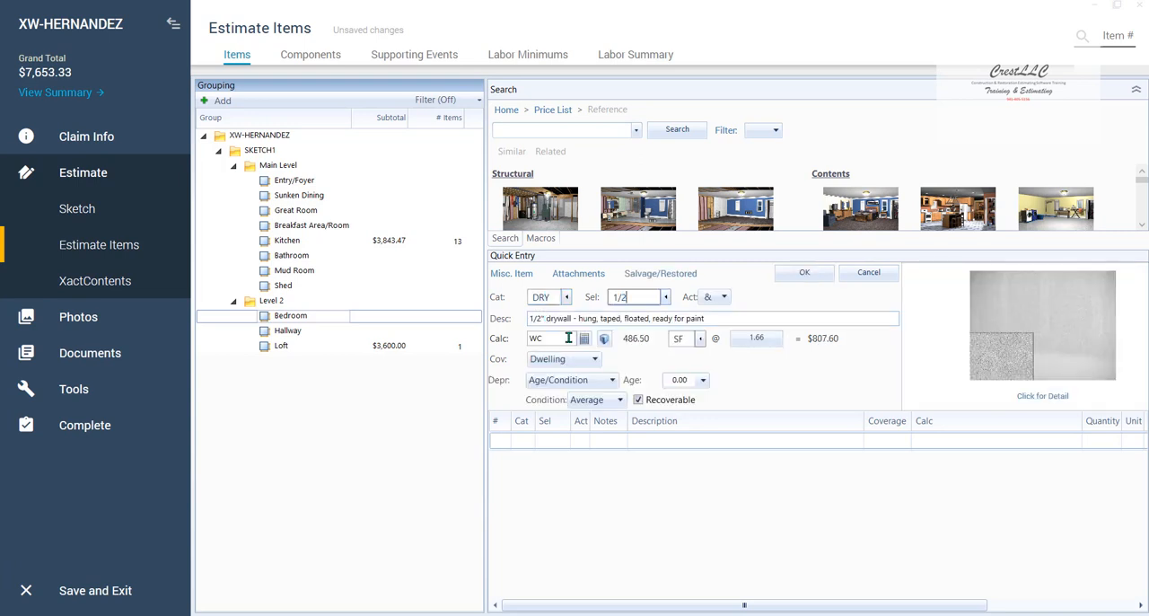
{"action": "left_click", "coordinate": [564, 337]}
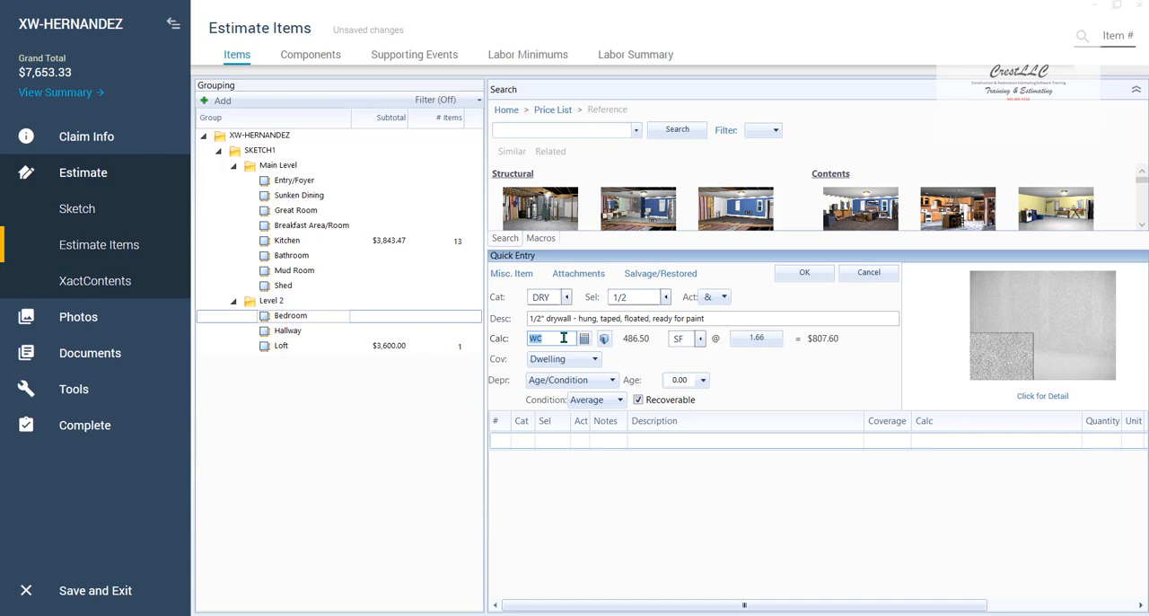
{"action": "type", "text": "2*2"}
{"action": "key", "text": "Return"}
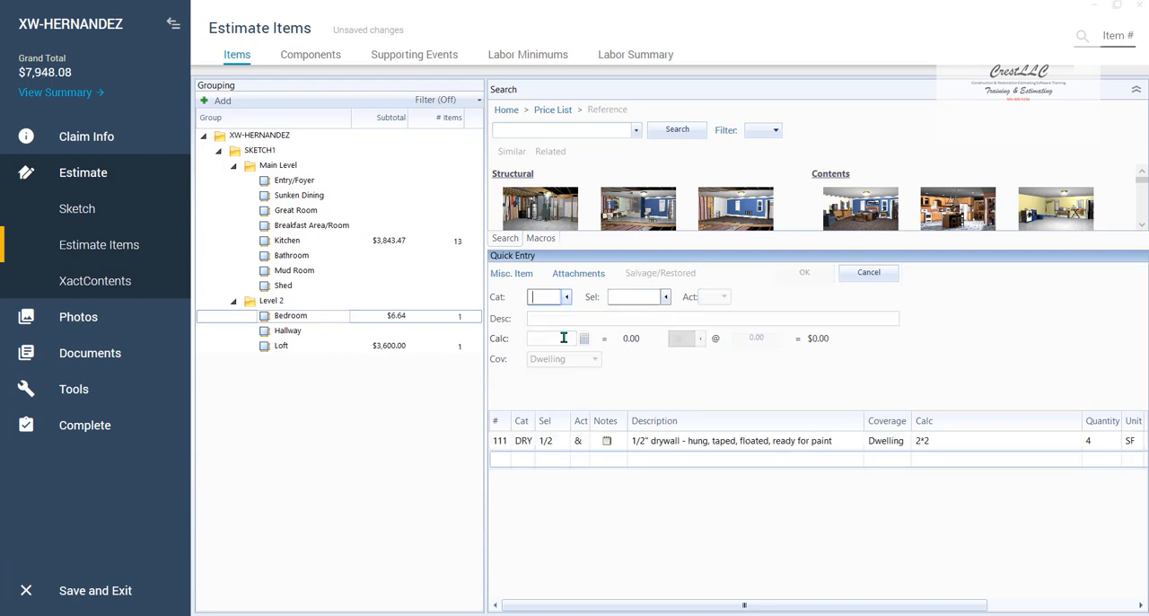
- Collapse the navigation and narrow the room grouping so the drywall item's price columns all fit
{"action": "left_click", "coordinate": [173, 23]}
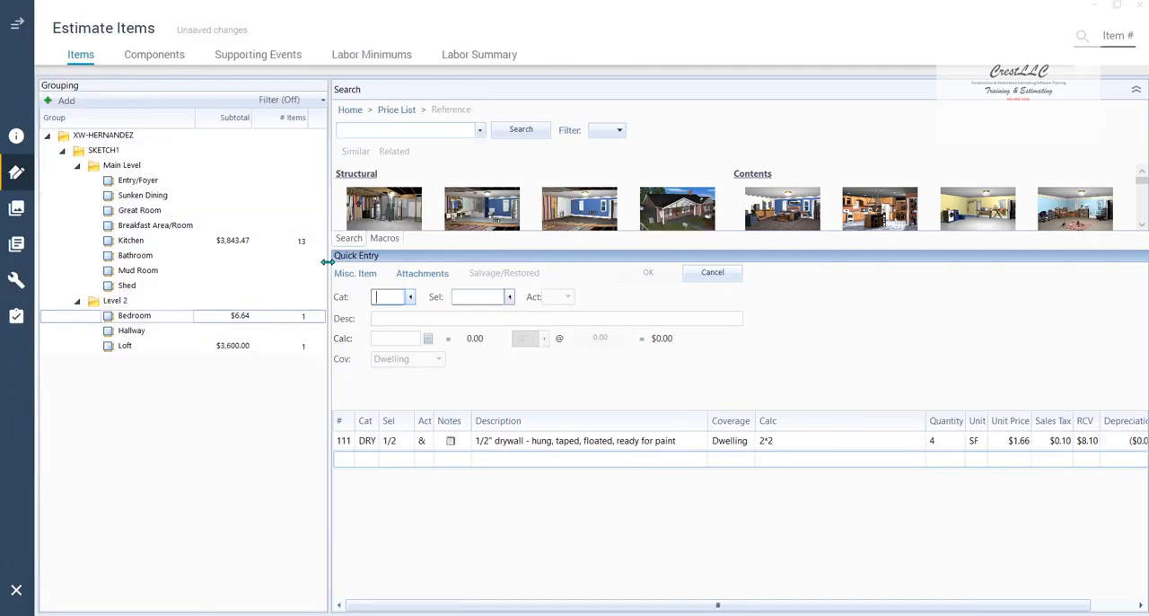
{"action": "left_click_drag", "start_coordinate": [328, 266], "coordinate": [256, 269]}
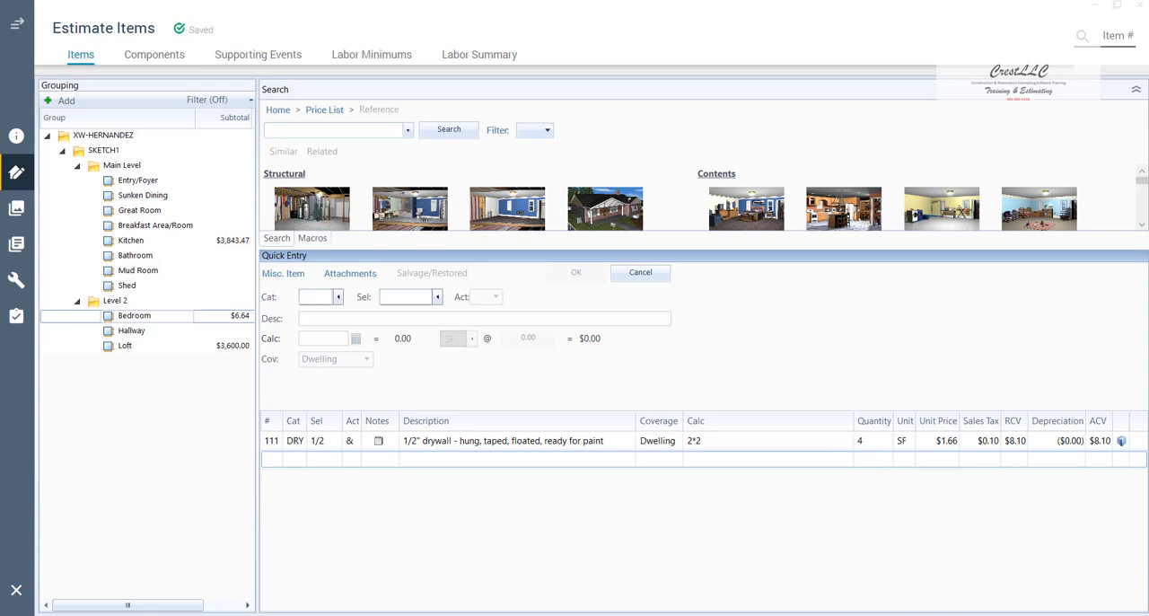
{"action": "left_click", "coordinate": [1101, 446]}
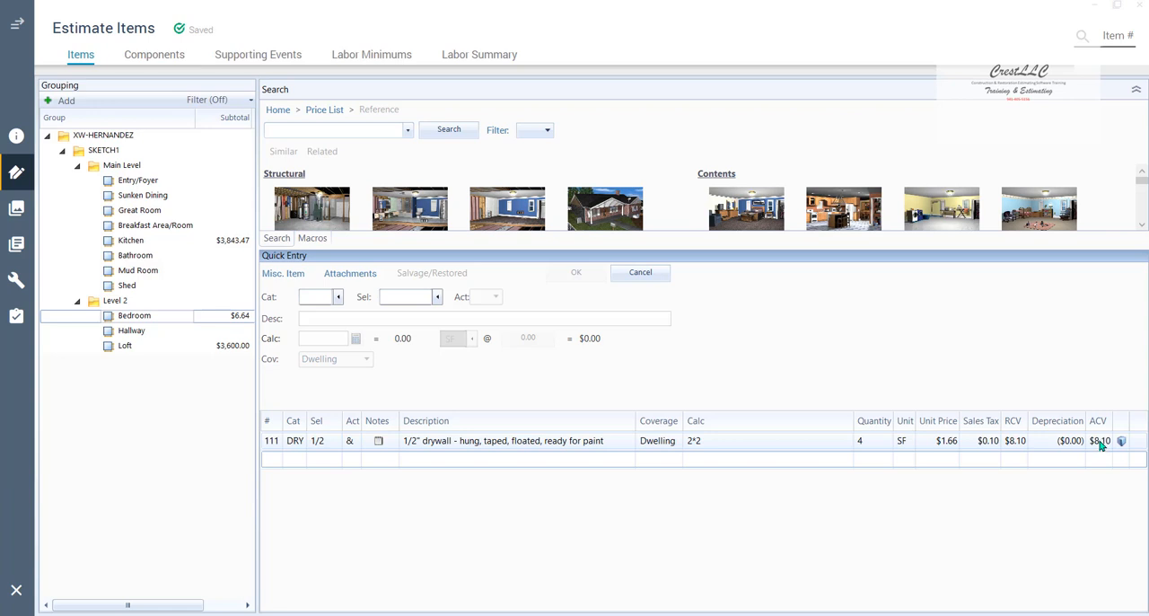
- Examine the labor minimums, comparing the drywall and finish carpentry entries
{"action": "left_click", "coordinate": [373, 58]}
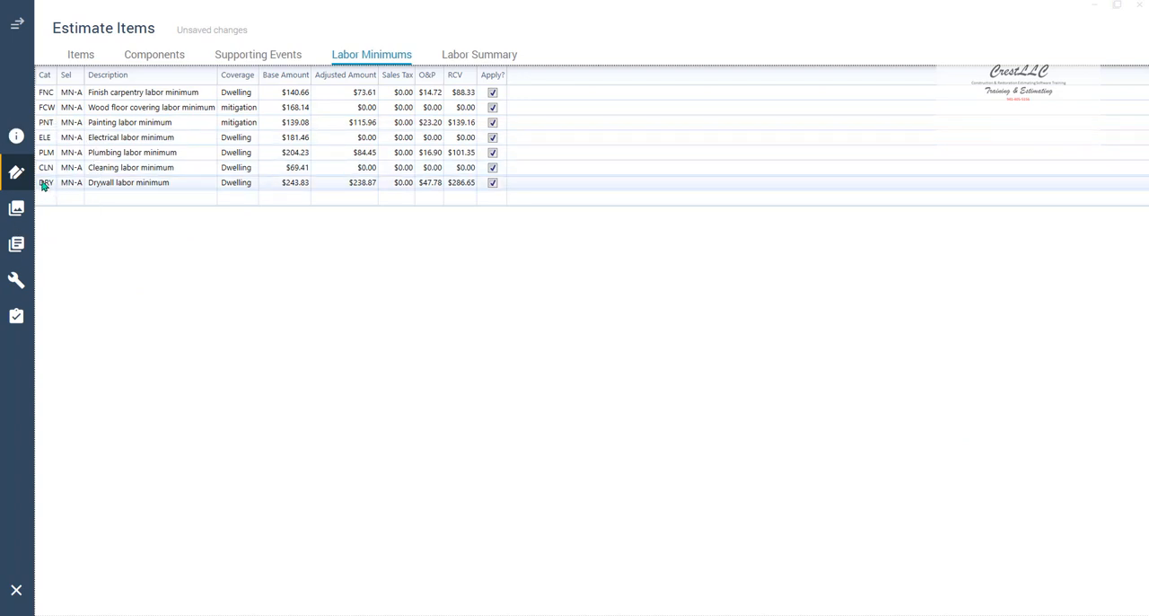
{"action": "left_click", "coordinate": [462, 197]}
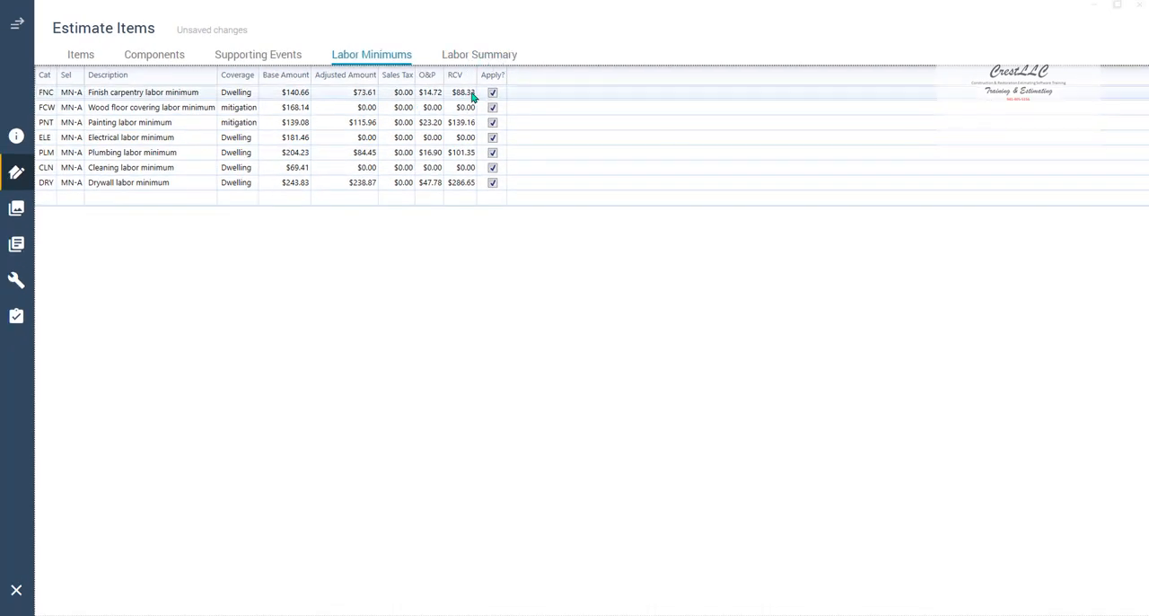
{"action": "left_click", "coordinate": [468, 97]}
{"action": "left_click", "coordinate": [519, 108]}
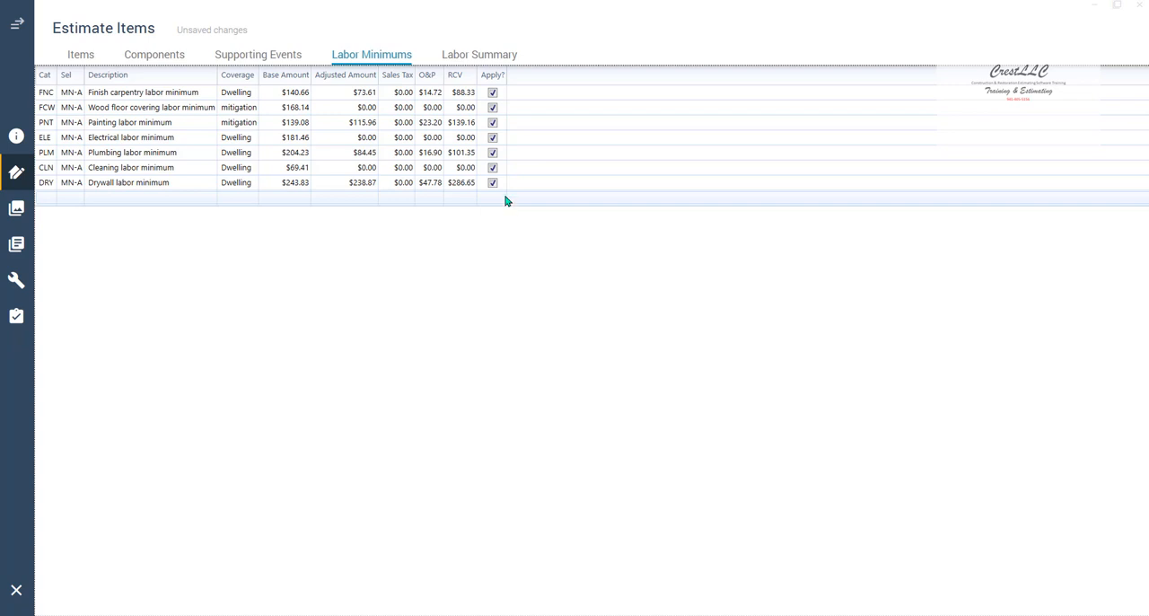
- Exclude the drywall labor minimum from the estimate, check the grand total, and reapply the minimum
{"action": "left_click", "coordinate": [17, 23]}
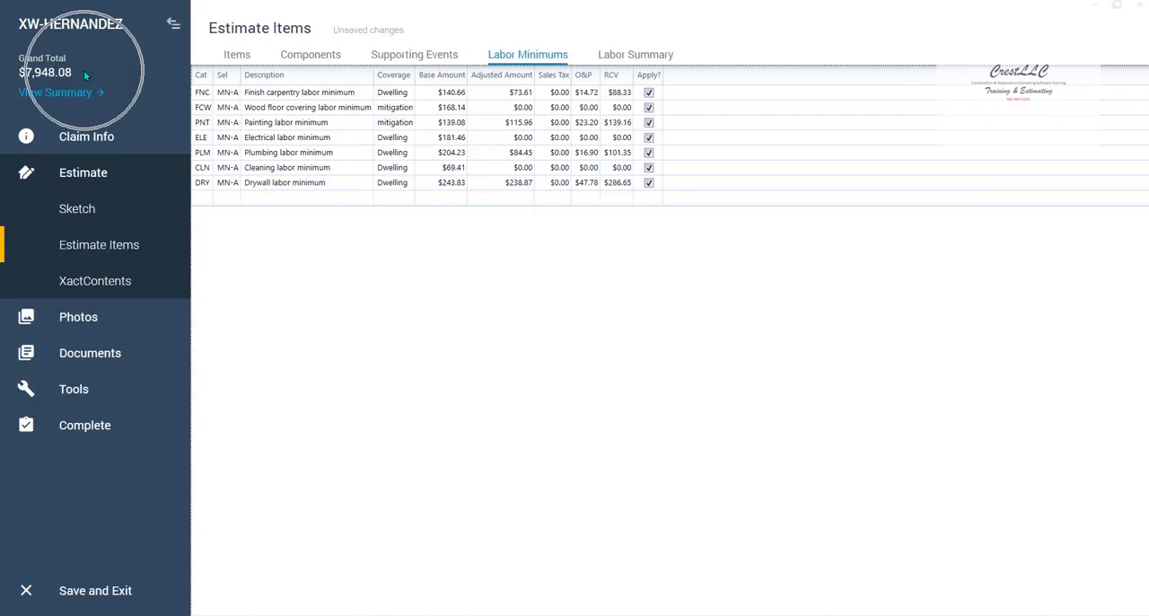
{"action": "left_click", "coordinate": [648, 184]}
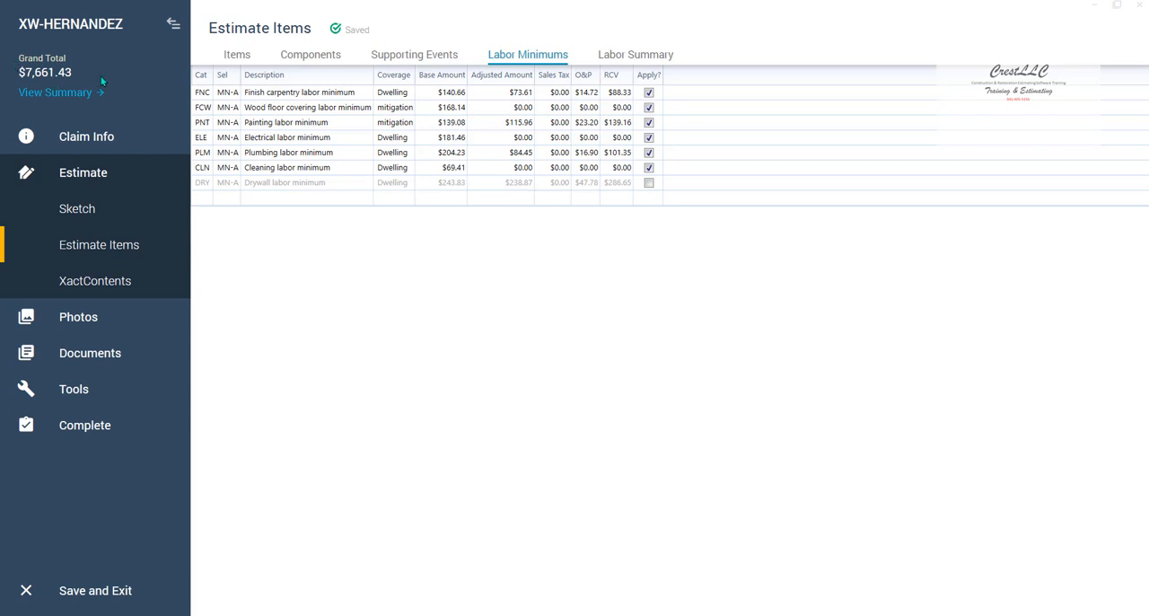
{"action": "left_click", "coordinate": [648, 183]}
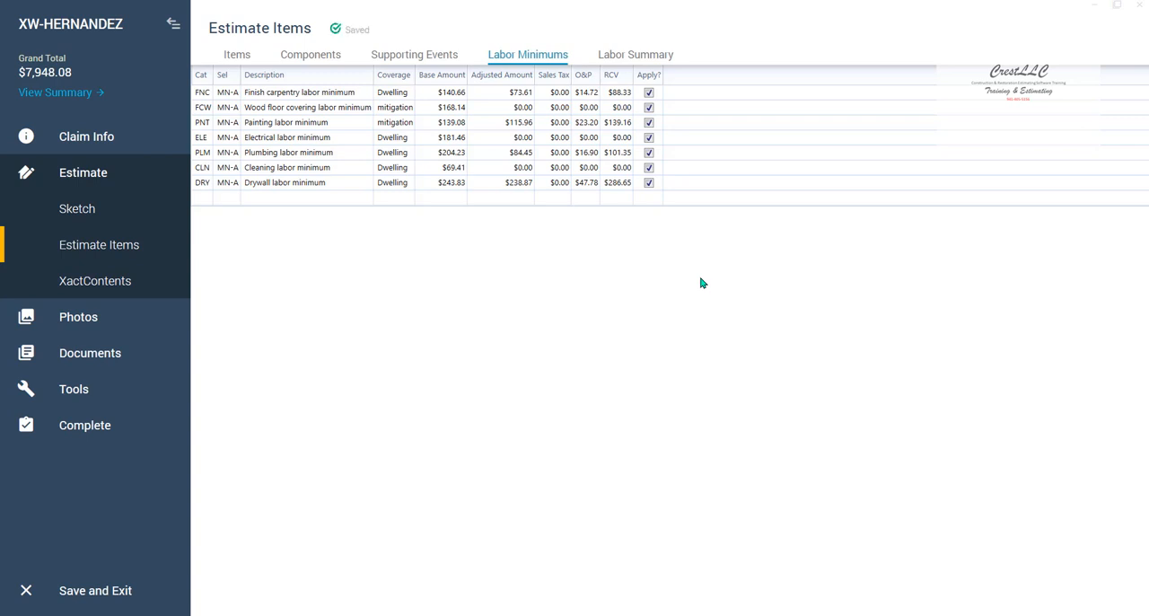
- Add an Electrical - Labor Minimum line item (ELE MN) to the Bedroom
{"action": "left_click", "coordinate": [231, 56]}
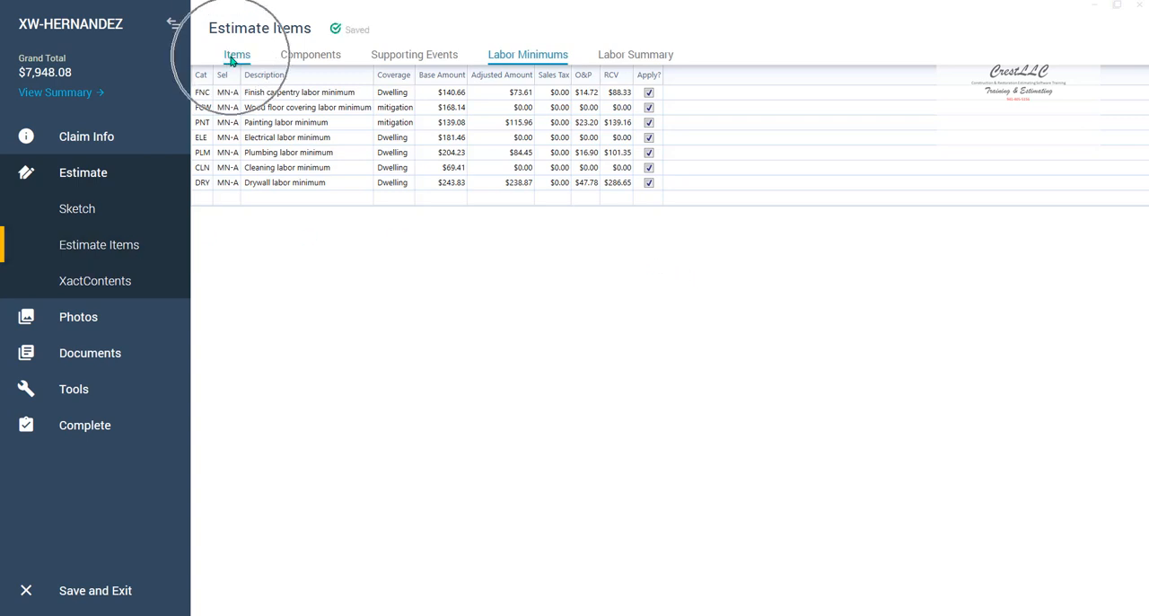
{"action": "left_click", "coordinate": [232, 55]}
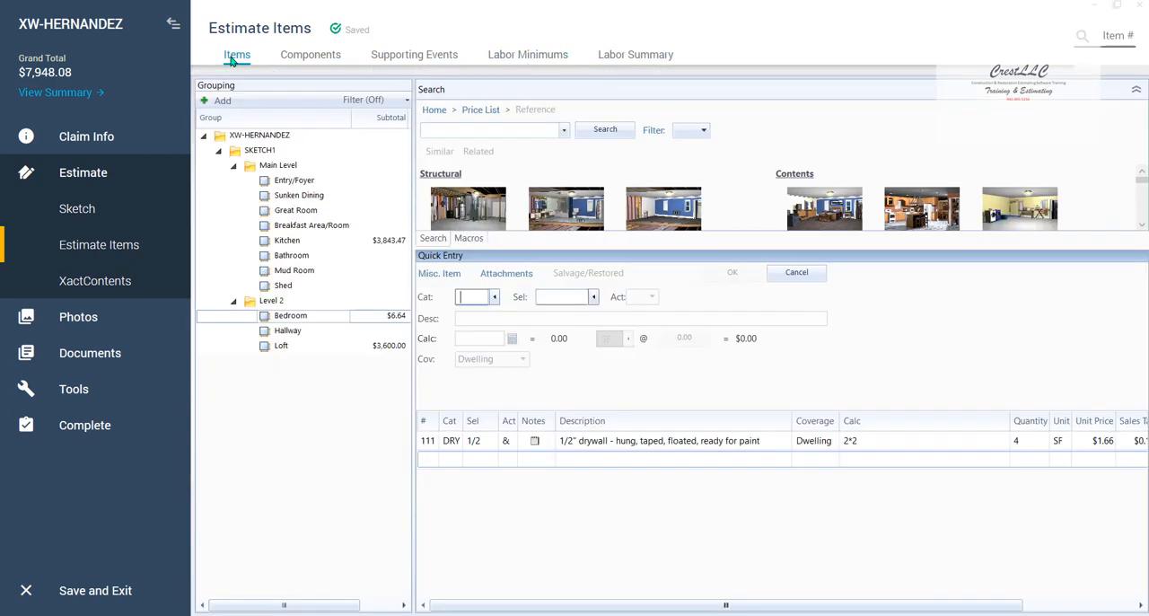
{"action": "type", "text": "ELCE"}
{"action": "key", "text": "Tab"}
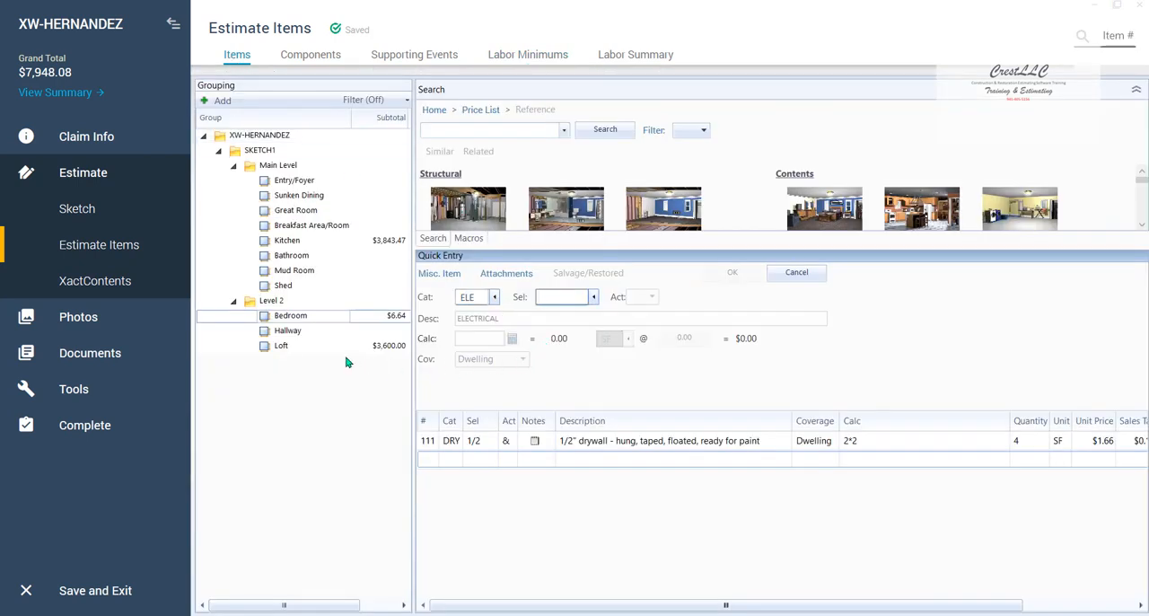
{"action": "type", "text": "MN"}
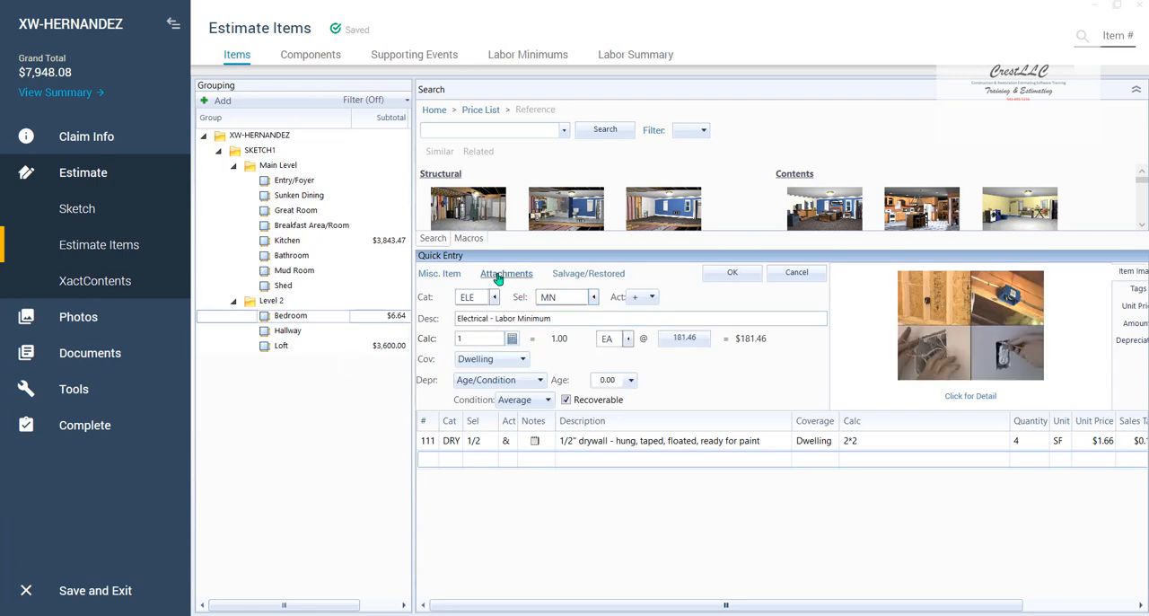
{"action": "key", "text": "Return"}
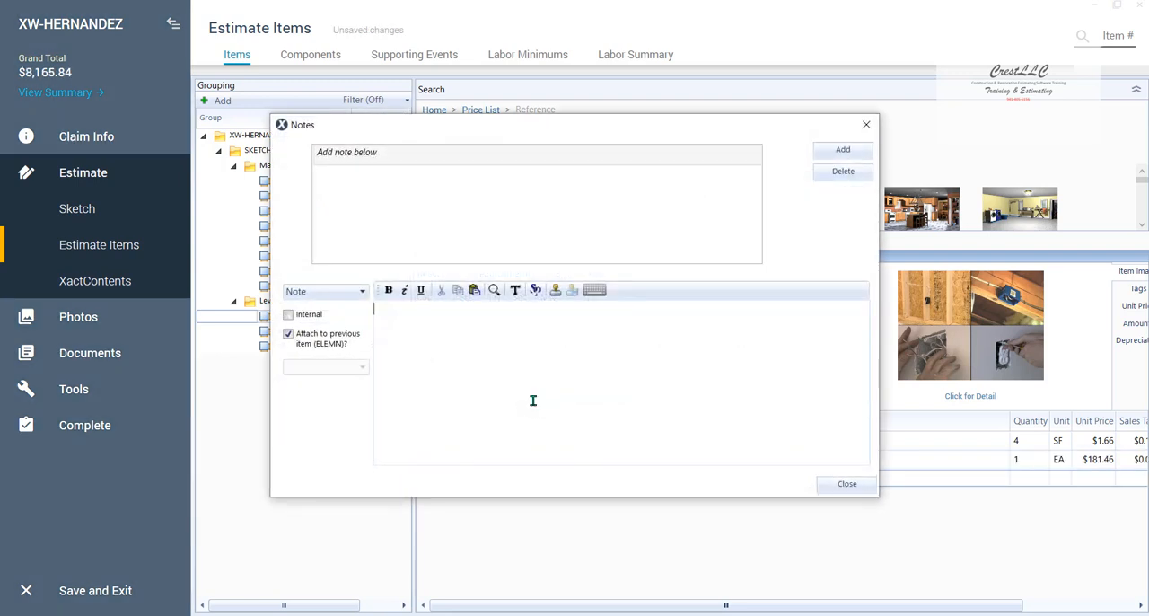
- Attach the note "to disconnect" to the Bedroom's electrical labor minimum item
{"action": "type", "text": "to dis"}
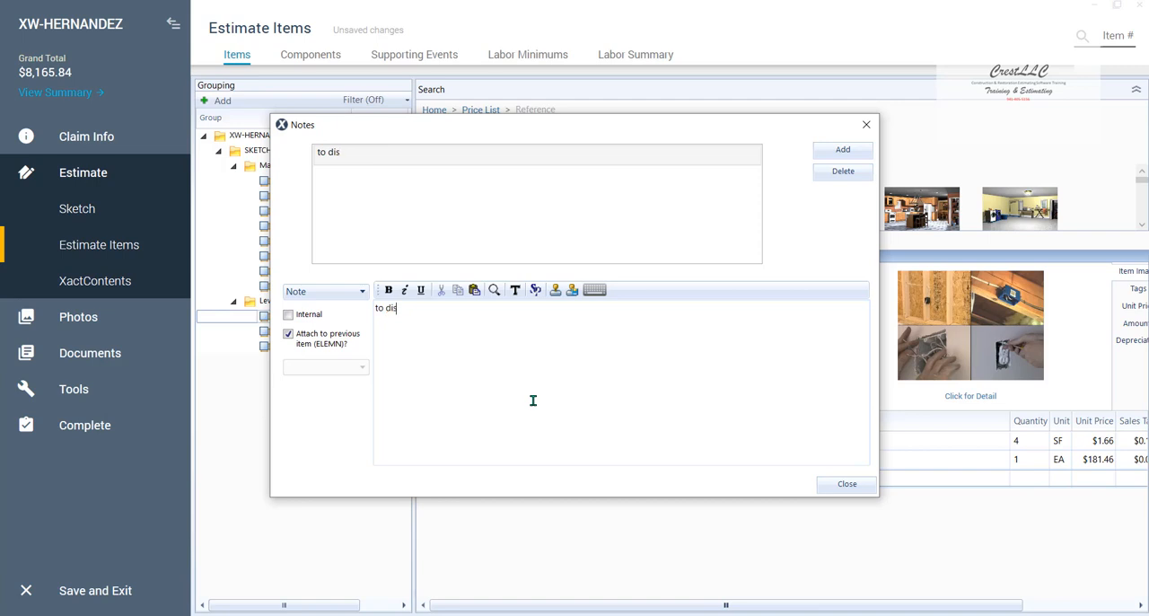
{"action": "type", "text": "connect"}
{"action": "left_click", "coordinate": [847, 483]}
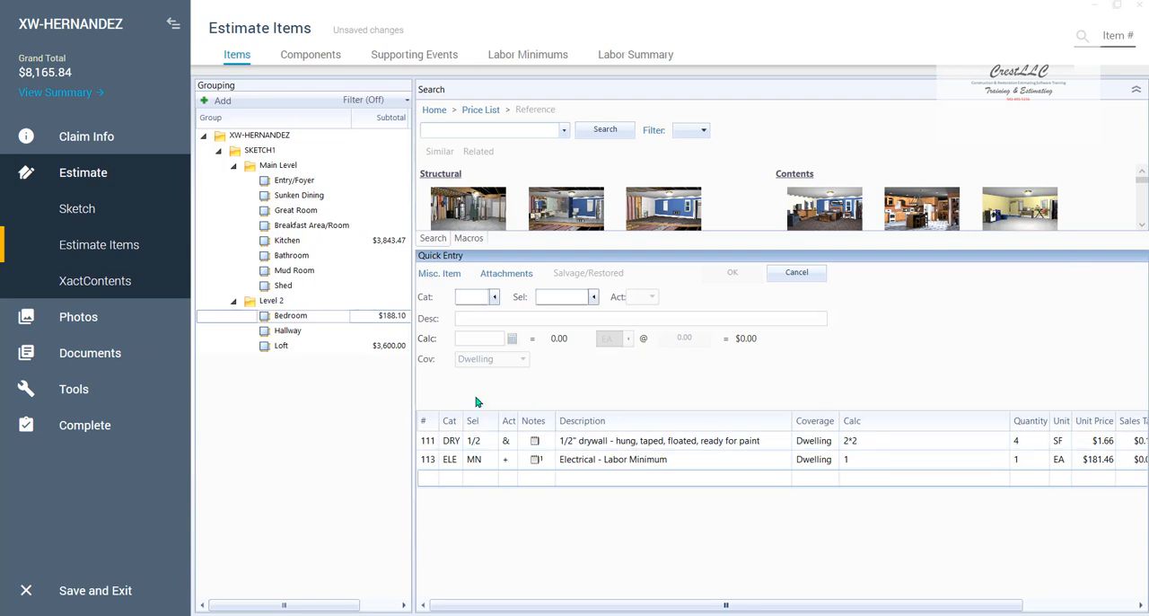
- Add a second Electrical - Labor Minimum item (ELE MN) to the Bedroom, accepting the duplicate
{"action": "left_click", "coordinate": [474, 297]}
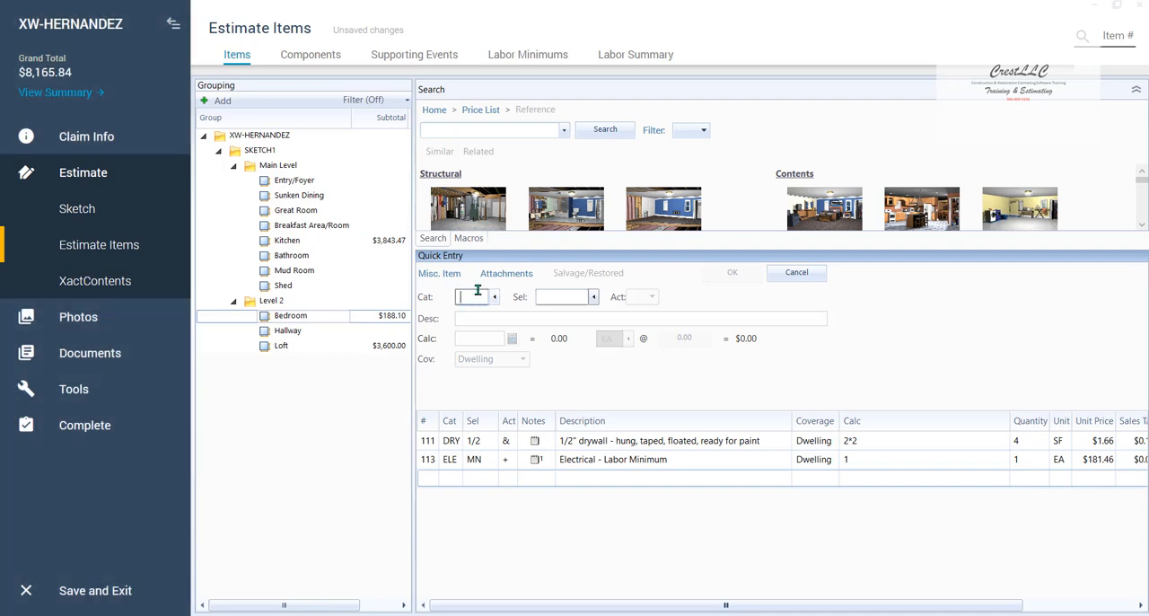
{"action": "type", "text": "ELE"}
{"action": "key", "text": "Tab"}
{"action": "type", "text": "MN"}
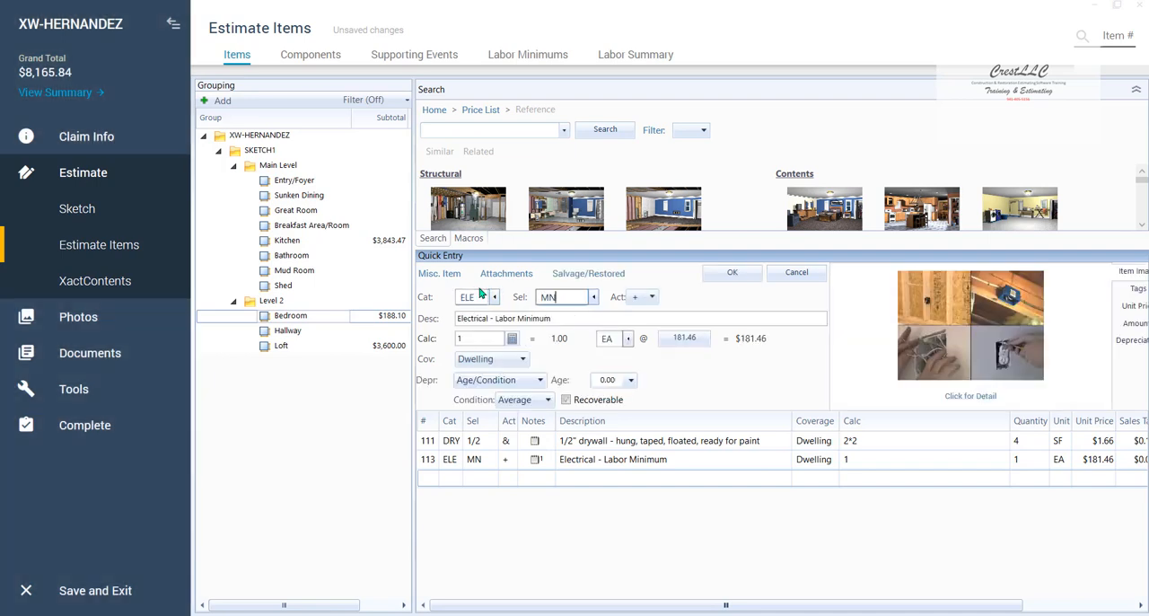
{"action": "key", "text": "Return"}
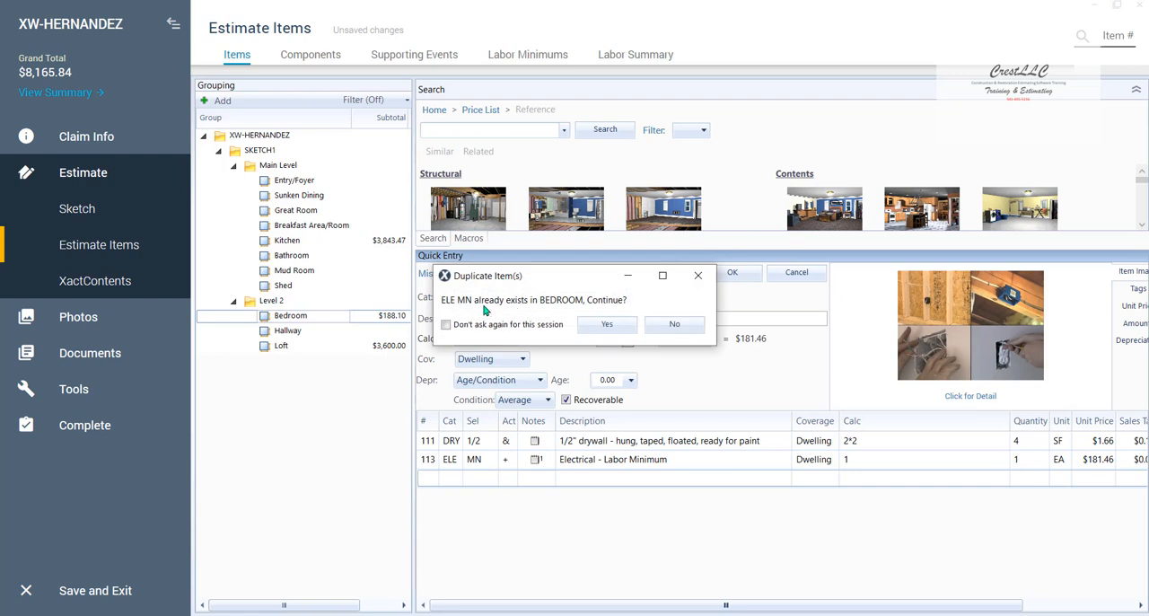
{"action": "left_click", "coordinate": [607, 324]}
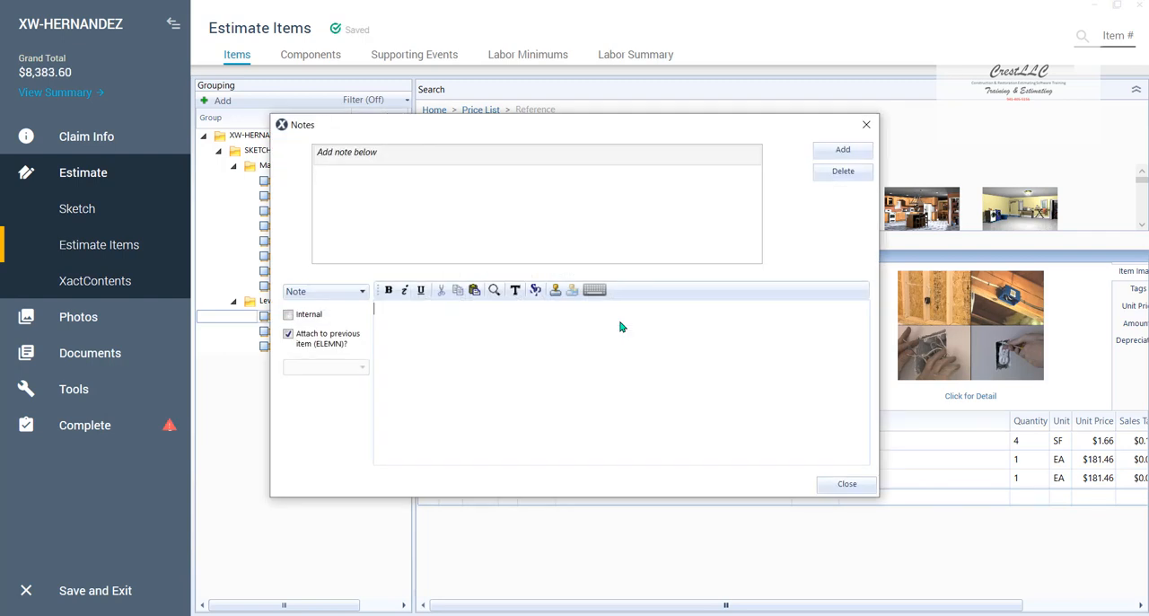
- Attach the note "to reconnect" to the second electrical labor minimum item
{"action": "type", "text": "to recon"}
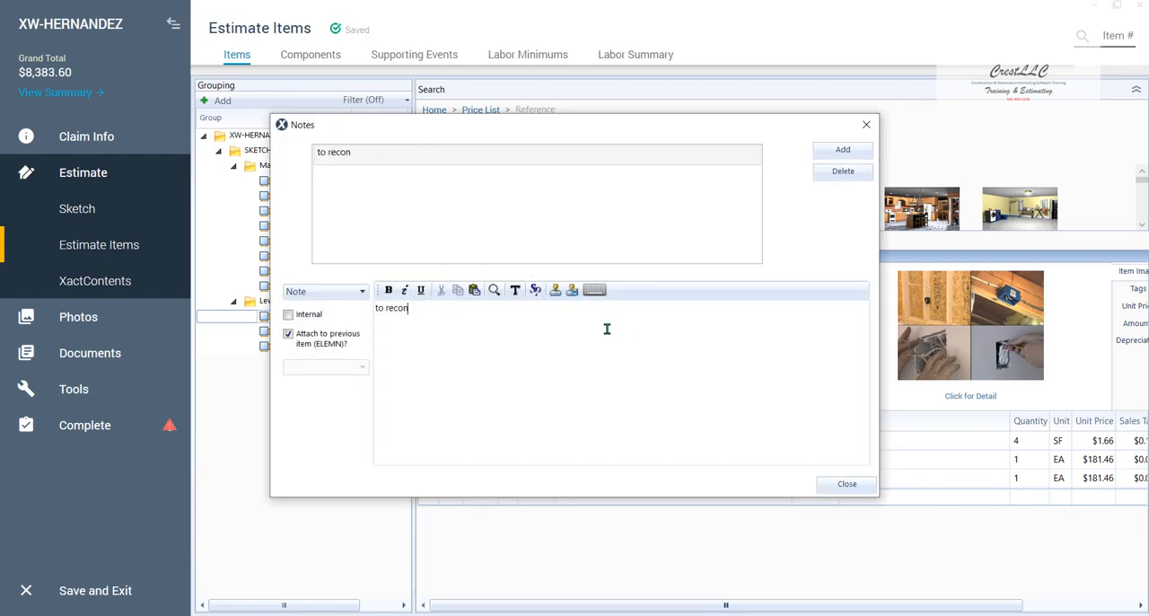
{"action": "type", "text": "nect"}
{"action": "left_click", "coordinate": [841, 485]}
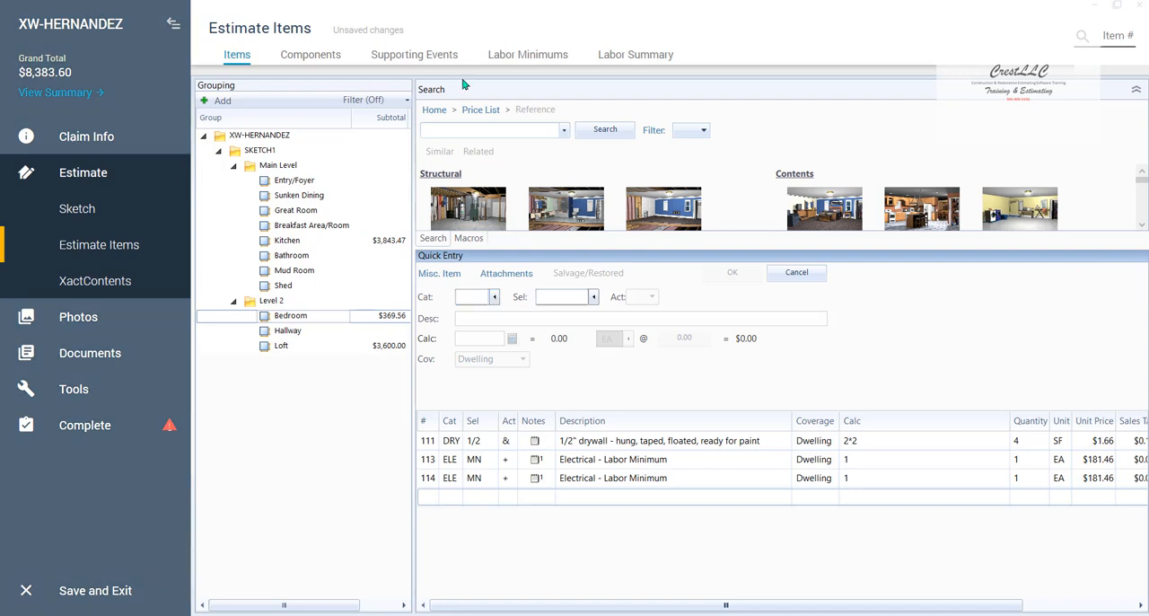
- Examine the material, labor and equipment components of the Bedroom and of the Kitchen
{"action": "left_click", "coordinate": [286, 47]}
{"action": "key", "text": "ctrl"}
{"action": "key", "text": "ctrl"}
{"action": "left_click", "coordinate": [310, 54]}
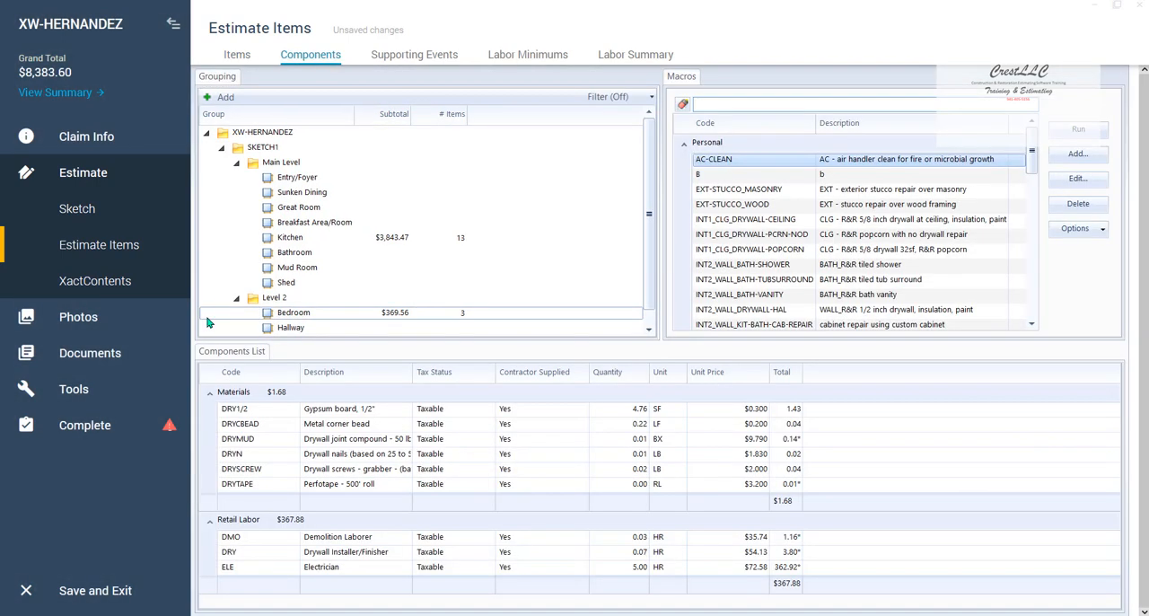
{"action": "left_click", "coordinate": [214, 241]}
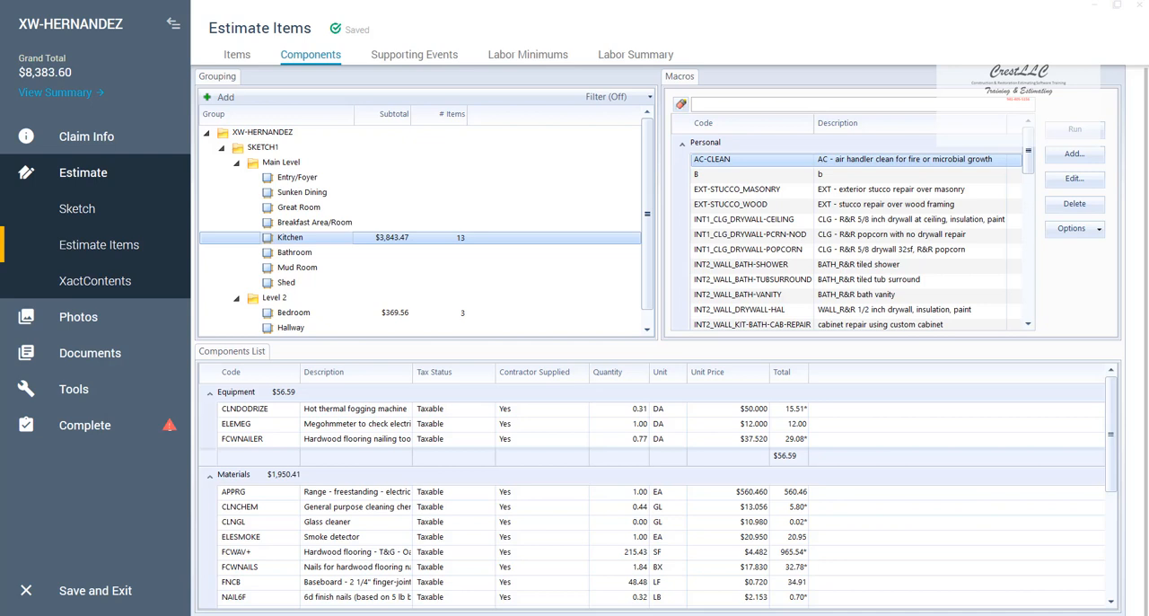
- Examine the unit price options of the Kitchen's freestanding electric range item, then compare them with its price component
{"action": "left_click", "coordinate": [236, 56]}
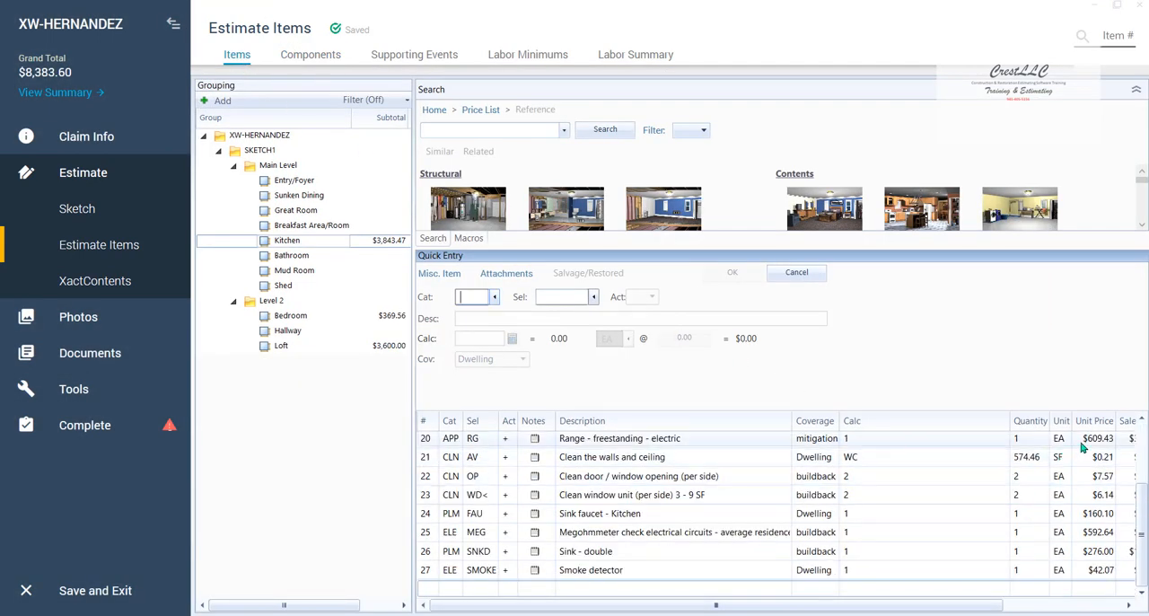
{"action": "left_click", "coordinate": [1087, 444]}
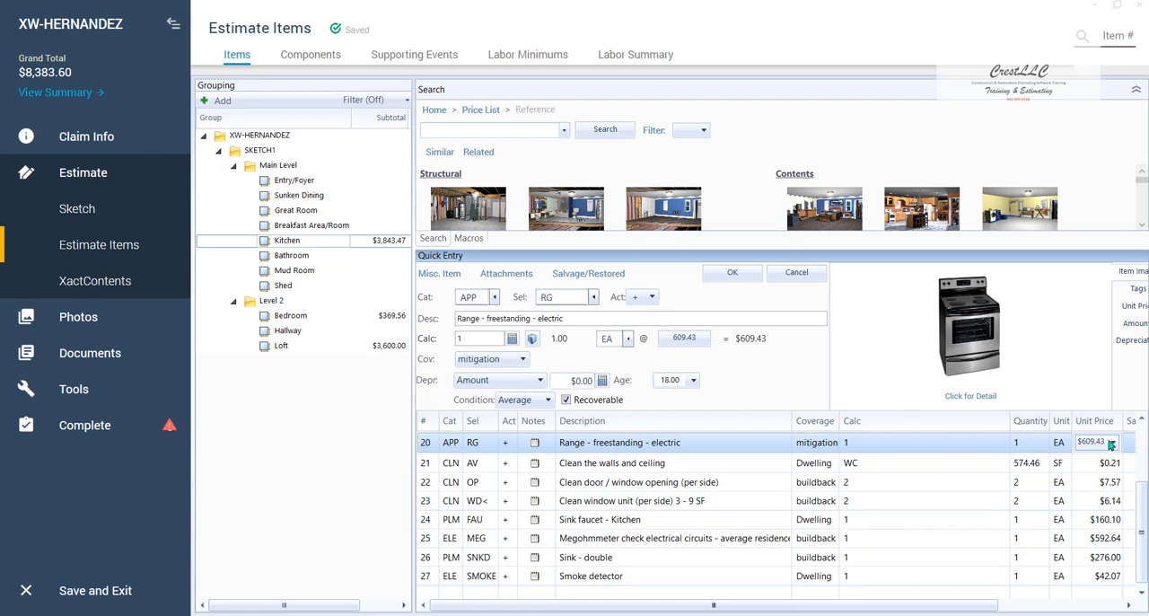
{"action": "left_click", "coordinate": [1112, 442]}
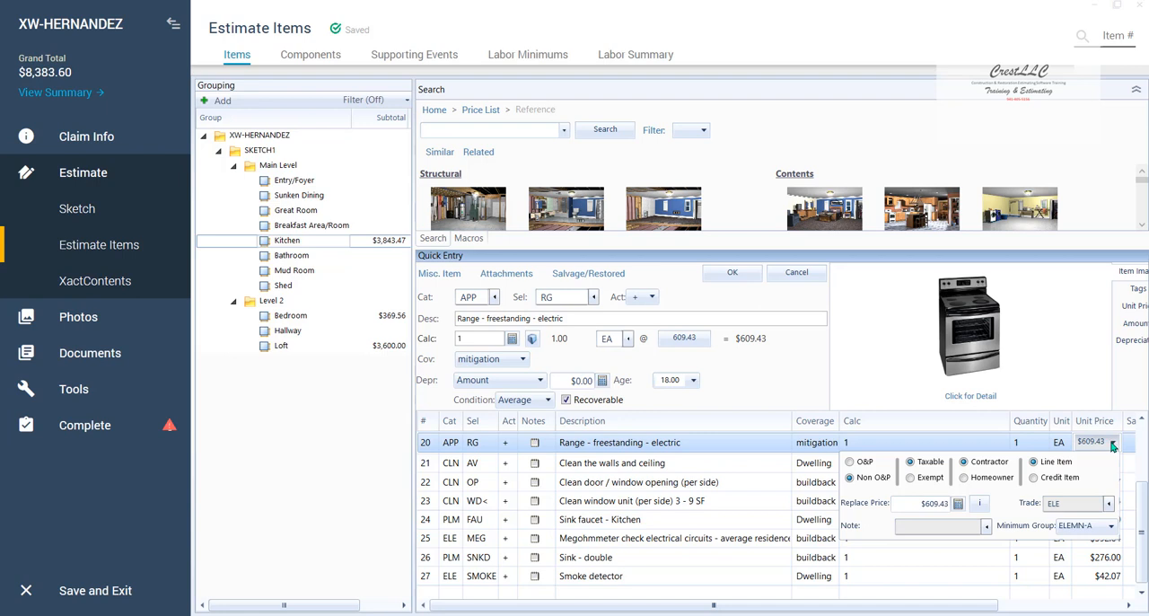
{"action": "left_click", "coordinate": [1113, 443]}
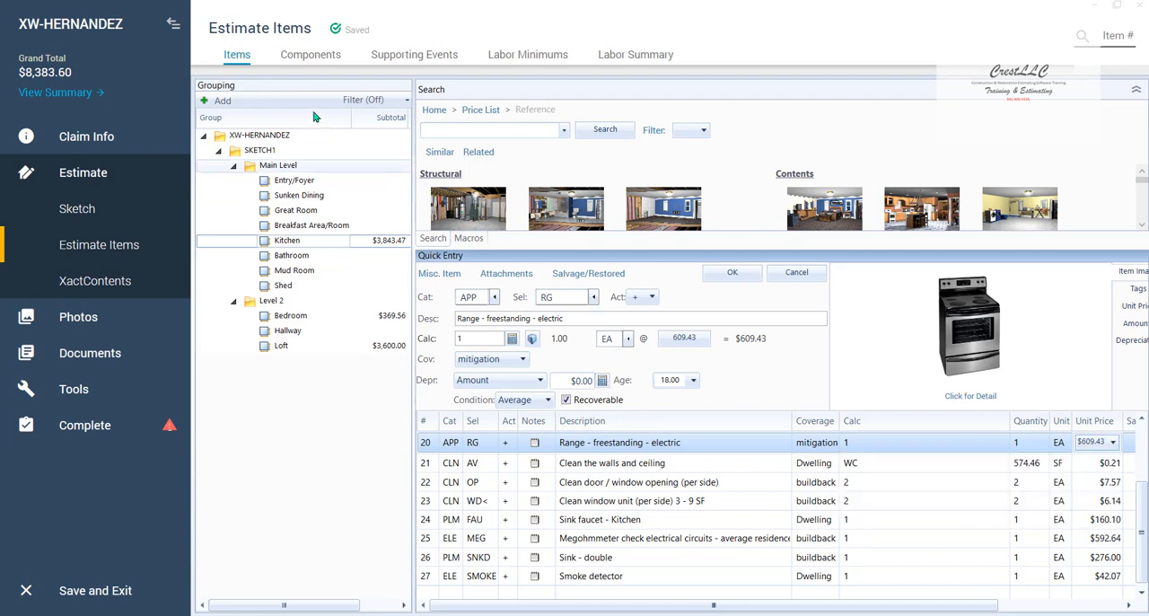
{"action": "left_click", "coordinate": [305, 57]}
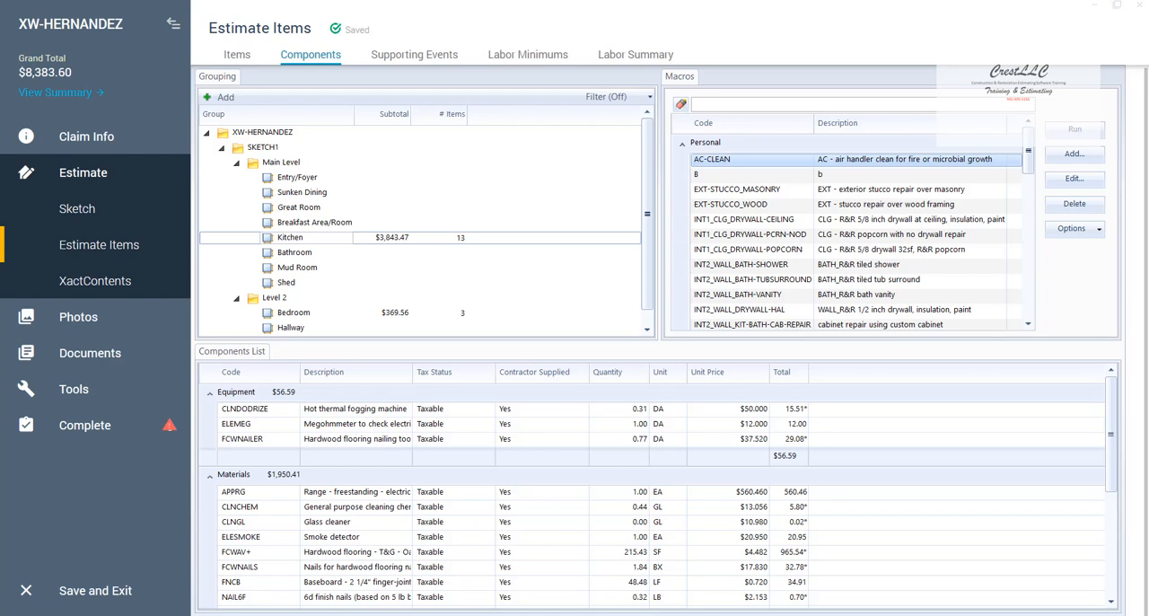
- Search the price list for "independent" and add "Wood floor - per specs from independent wood analysis" (FCW NFCP) to the Bedroom
{"action": "left_click", "coordinate": [230, 55]}
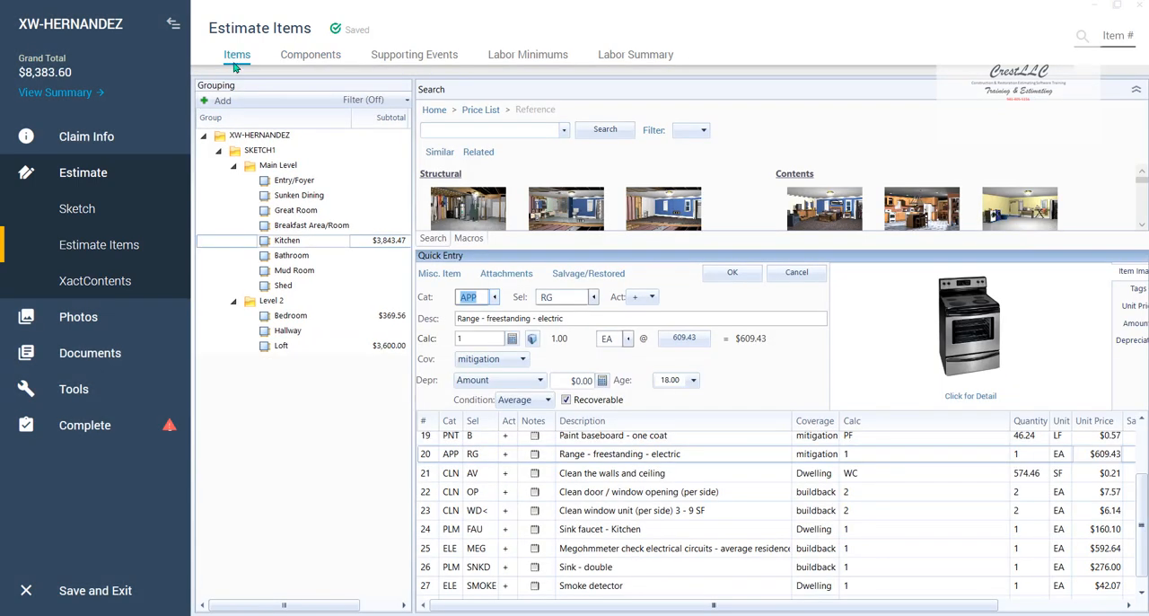
{"action": "left_click", "coordinate": [215, 322]}
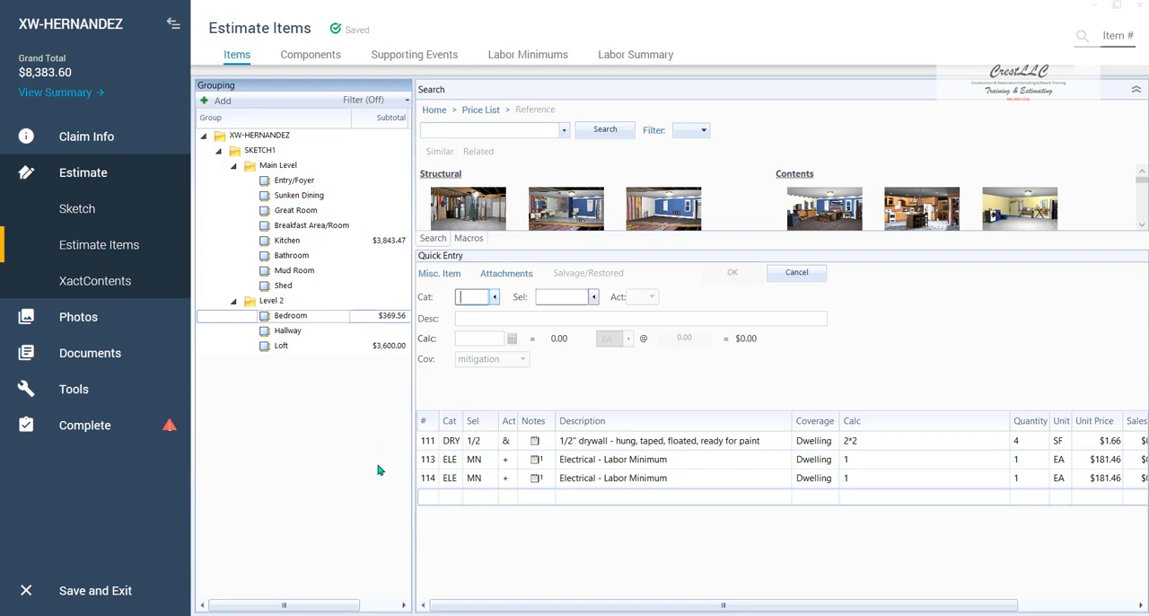
{"action": "left_click", "coordinate": [446, 132]}
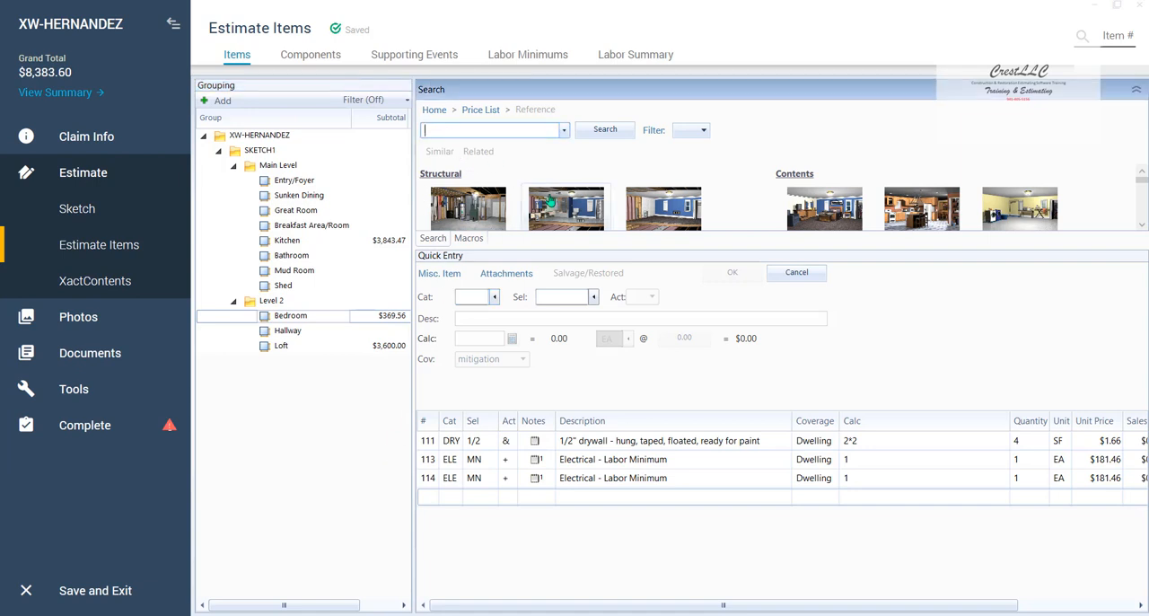
{"action": "type", "text": "indepe"}
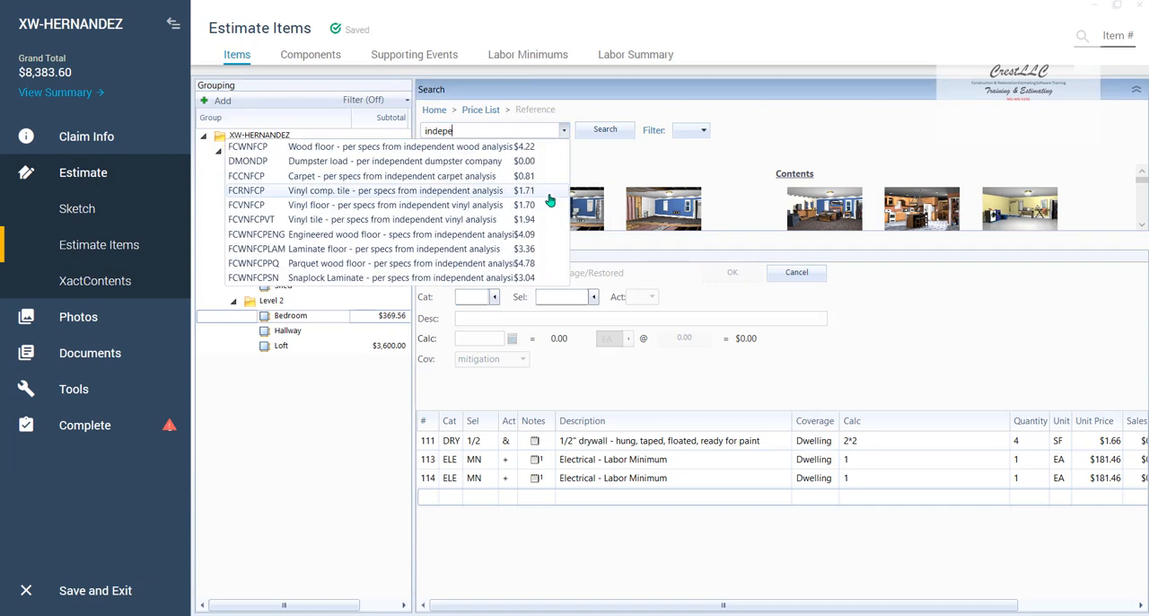
{"action": "type", "text": "ndeny"}
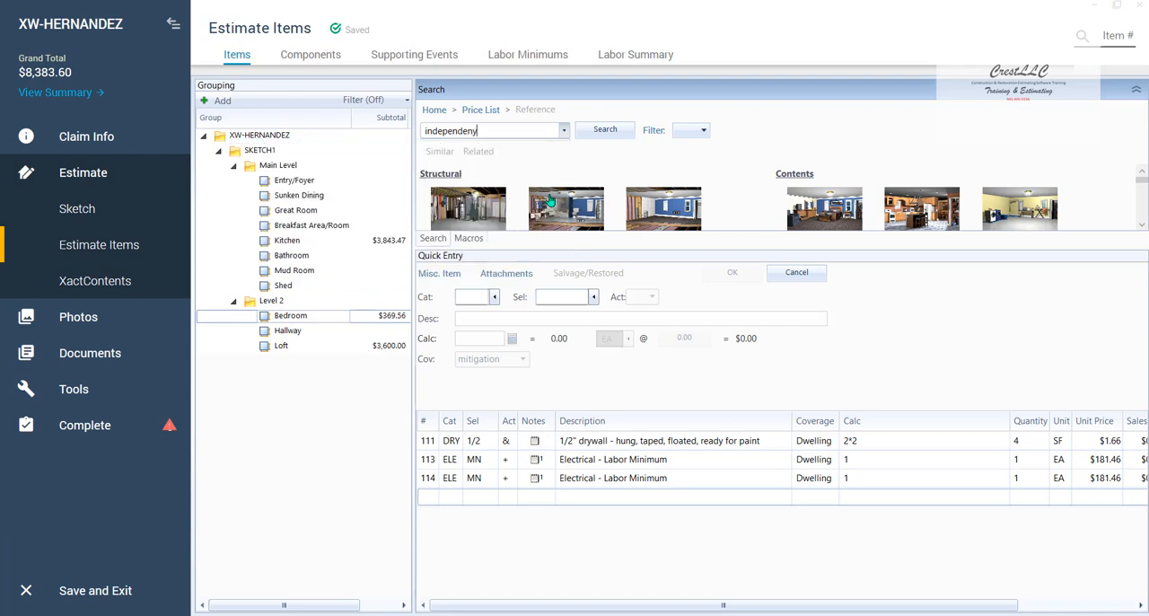
{"action": "key", "text": "BackSpace"}
{"action": "type", "text": "t"}
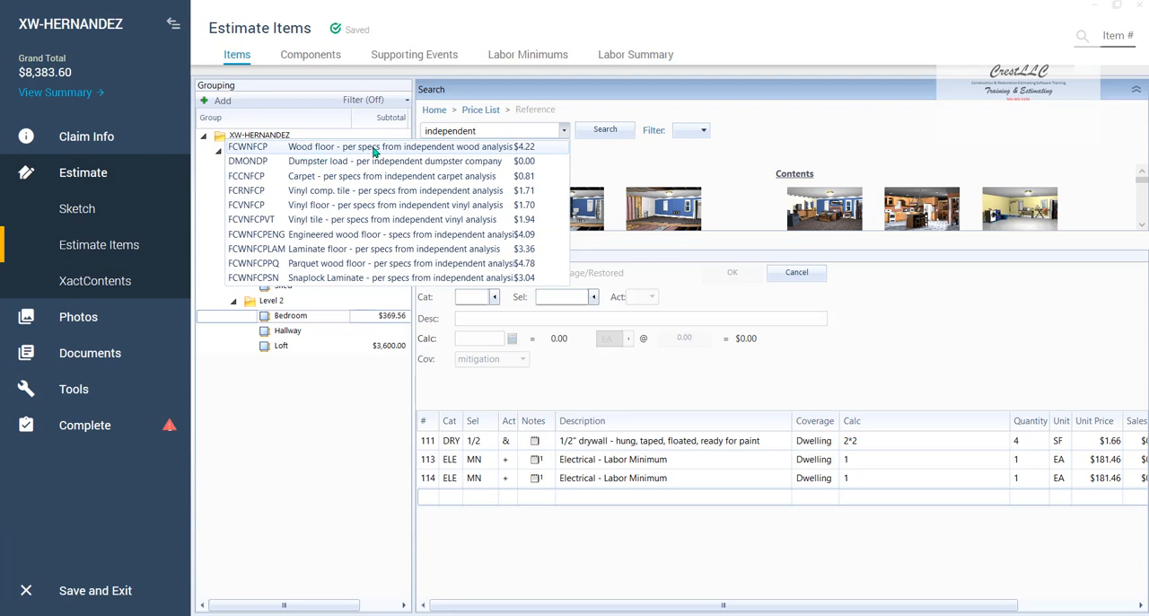
{"action": "left_click", "coordinate": [474, 149]}
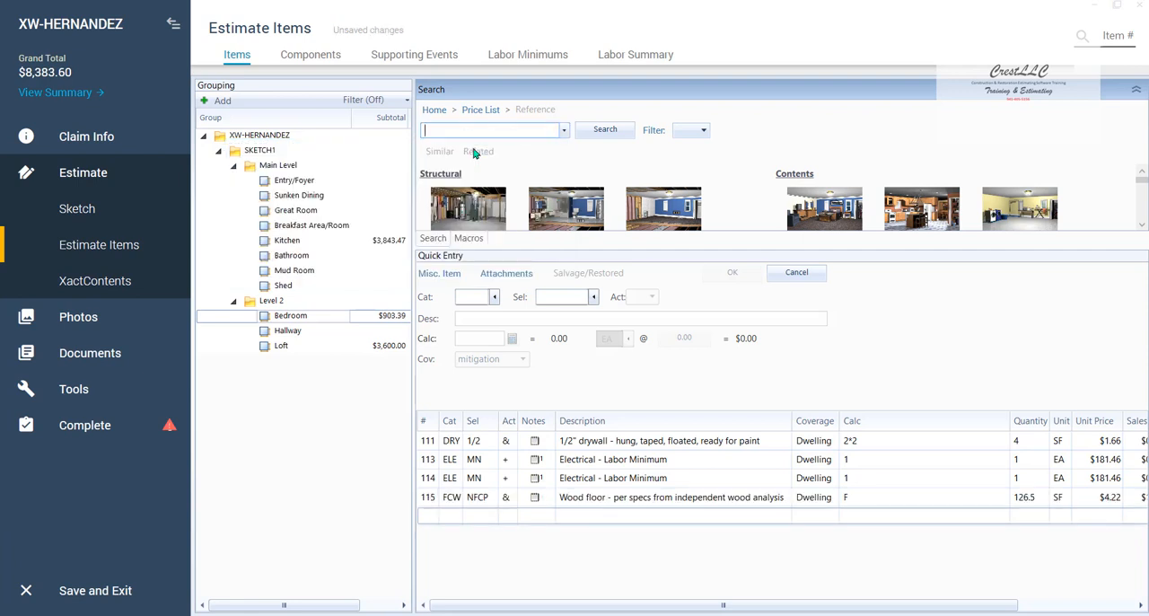
- Collapse the navigation sidebar to review the full pricing columns of the Bedroom's wood floor item
{"action": "left_click", "coordinate": [173, 23]}
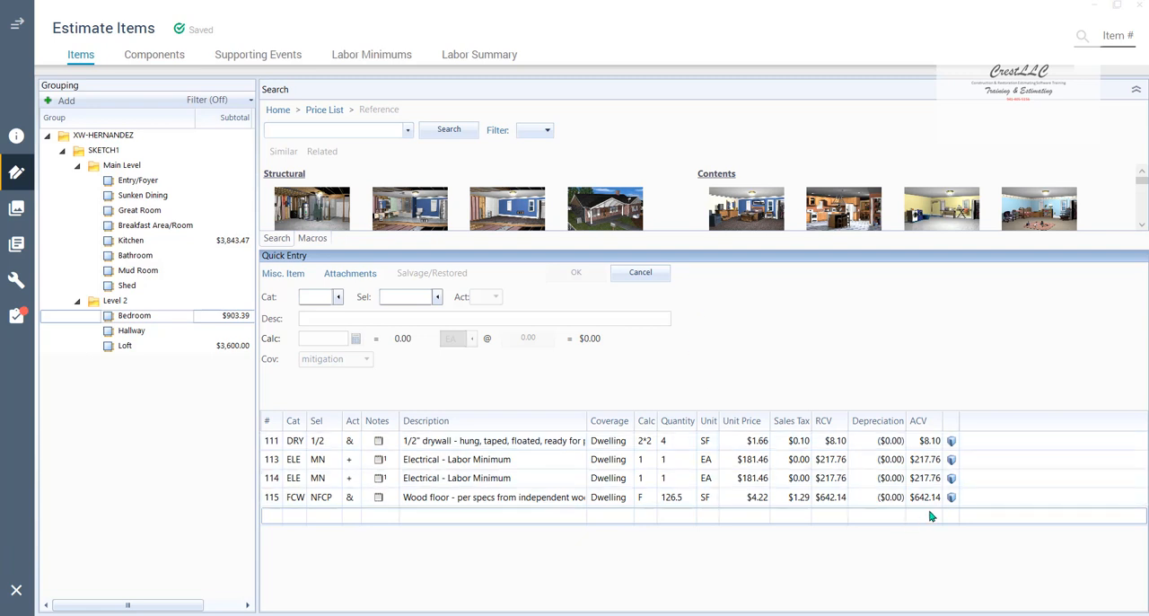
{"action": "key", "text": "ctrl+2"}
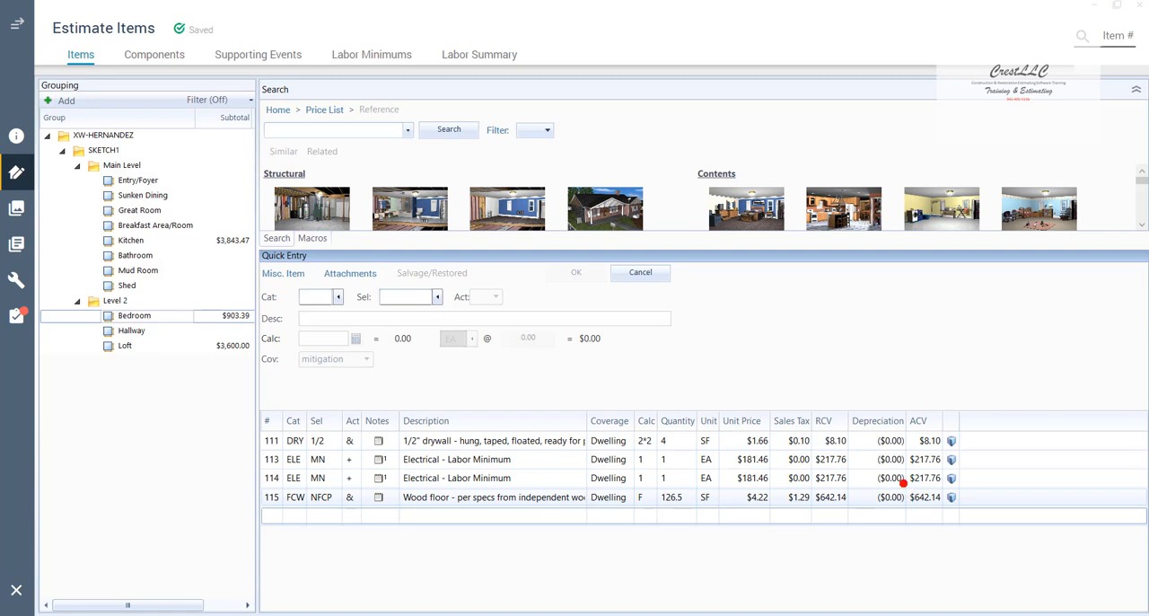
{"action": "left_click_drag", "start_coordinate": [903, 482], "coordinate": [966, 517]}
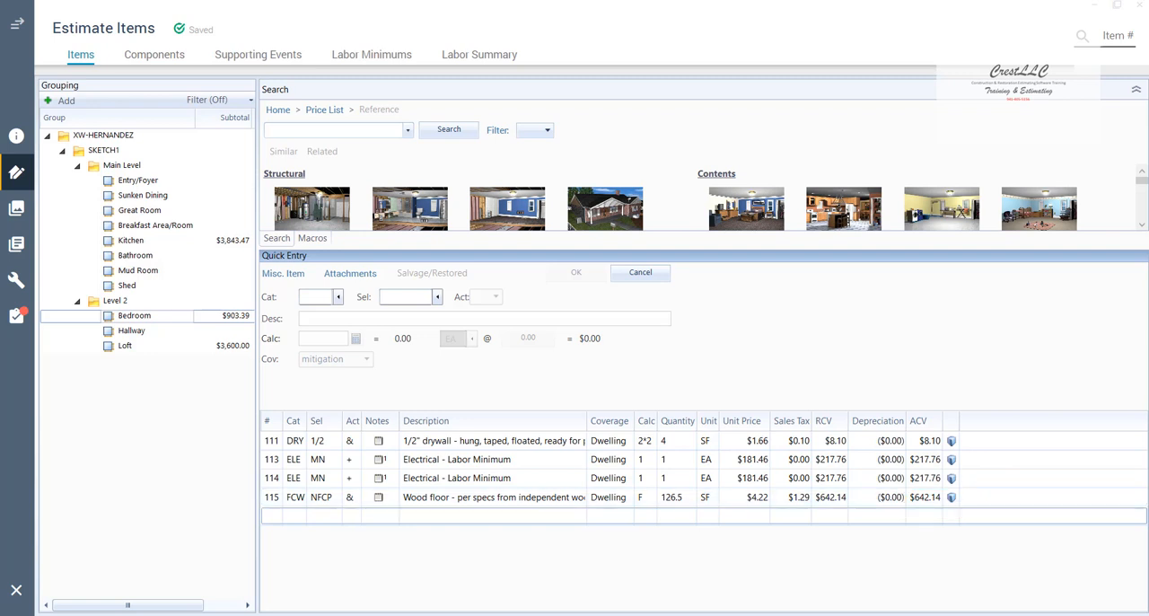
- Set the unit price of the Bedroom's wood floor material component (FCWNFCP) to $8.00 and return to the line items
{"action": "left_click", "coordinate": [151, 59]}
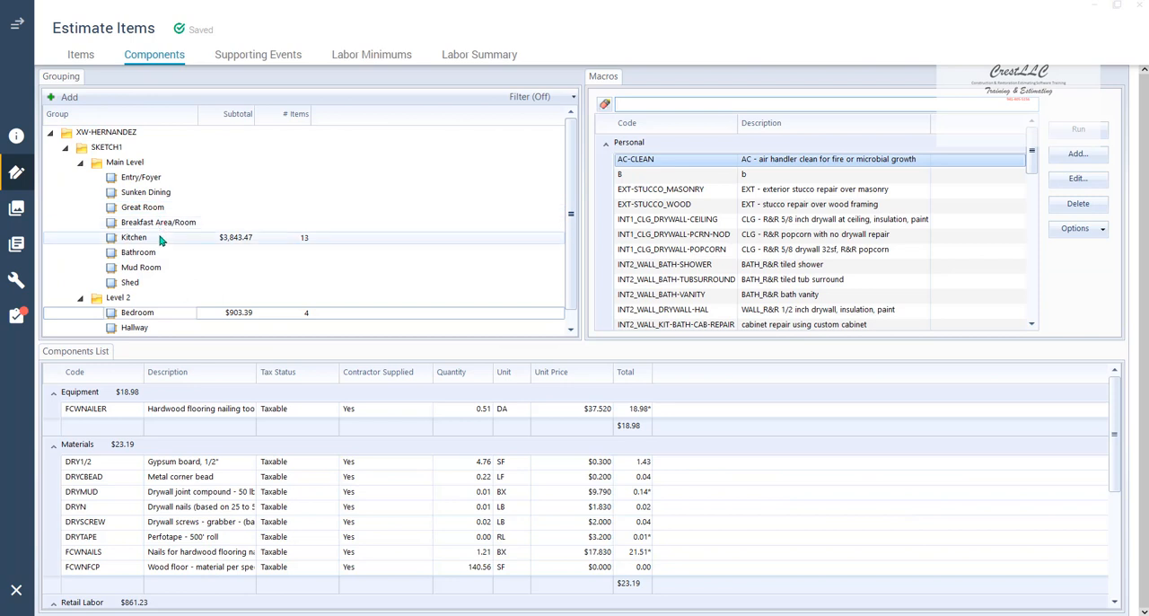
{"action": "left_click", "coordinate": [64, 318]}
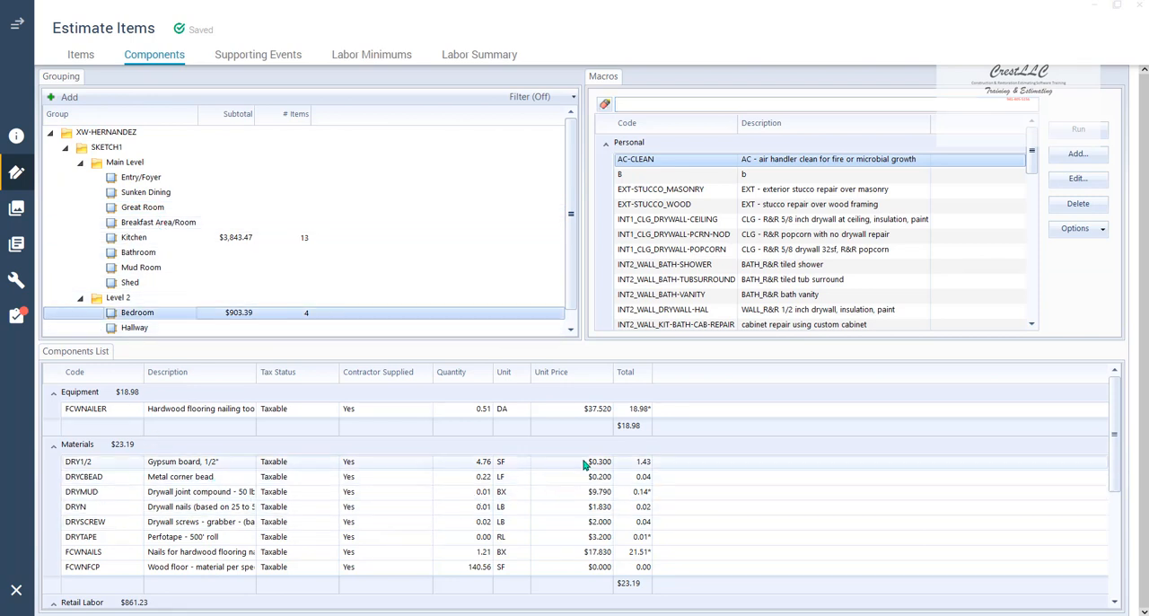
{"action": "scroll", "coordinate": [613, 484], "scroll_direction": "down", "scroll_amount": 1}
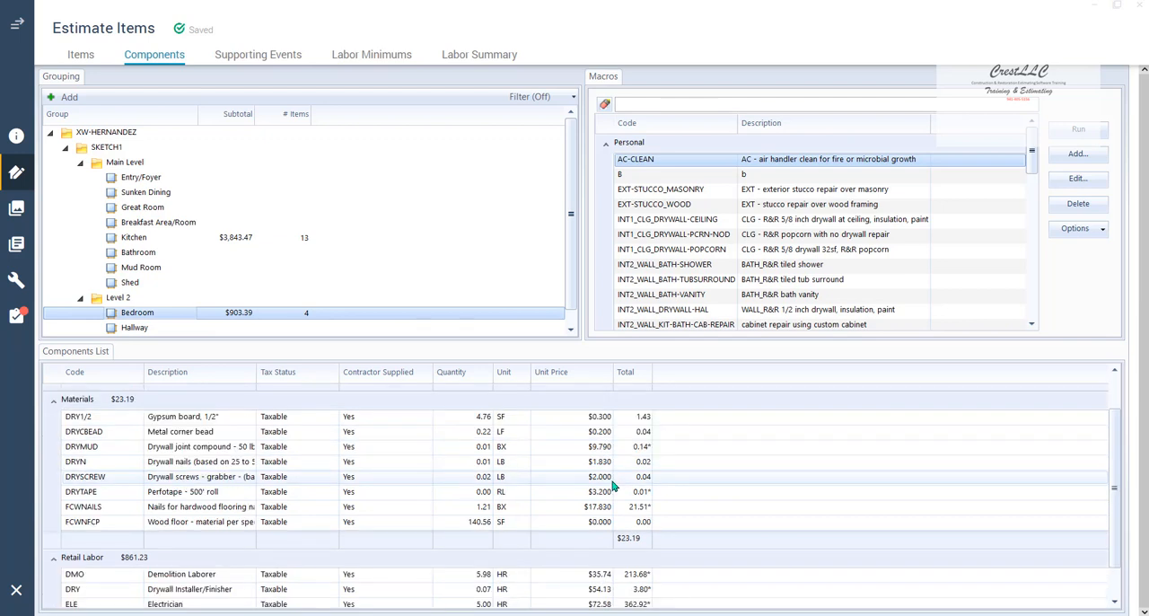
{"action": "scroll", "coordinate": [613, 484], "scroll_direction": "down", "scroll_amount": 1}
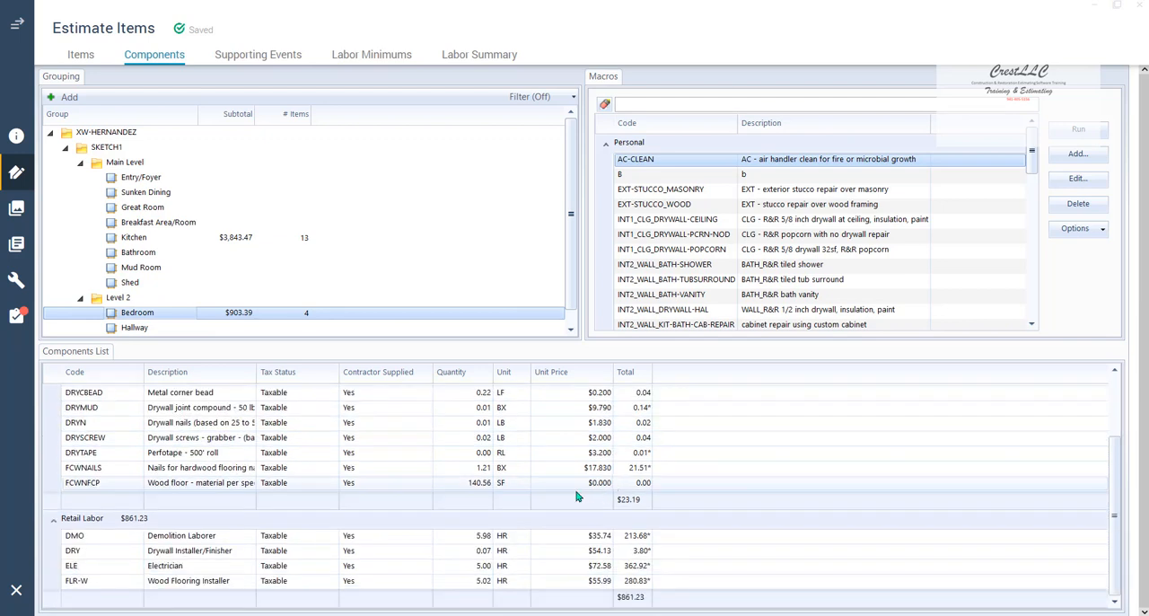
{"action": "left_click", "coordinate": [576, 489]}
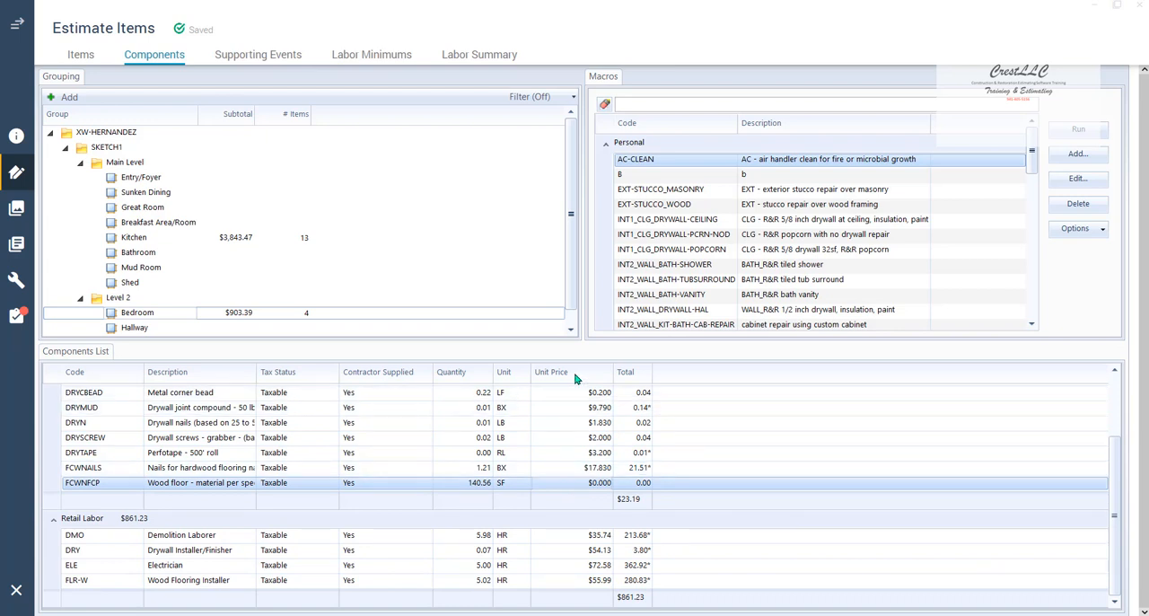
{"action": "left_click", "coordinate": [580, 485]}
{"action": "double_click", "coordinate": [584, 482]}
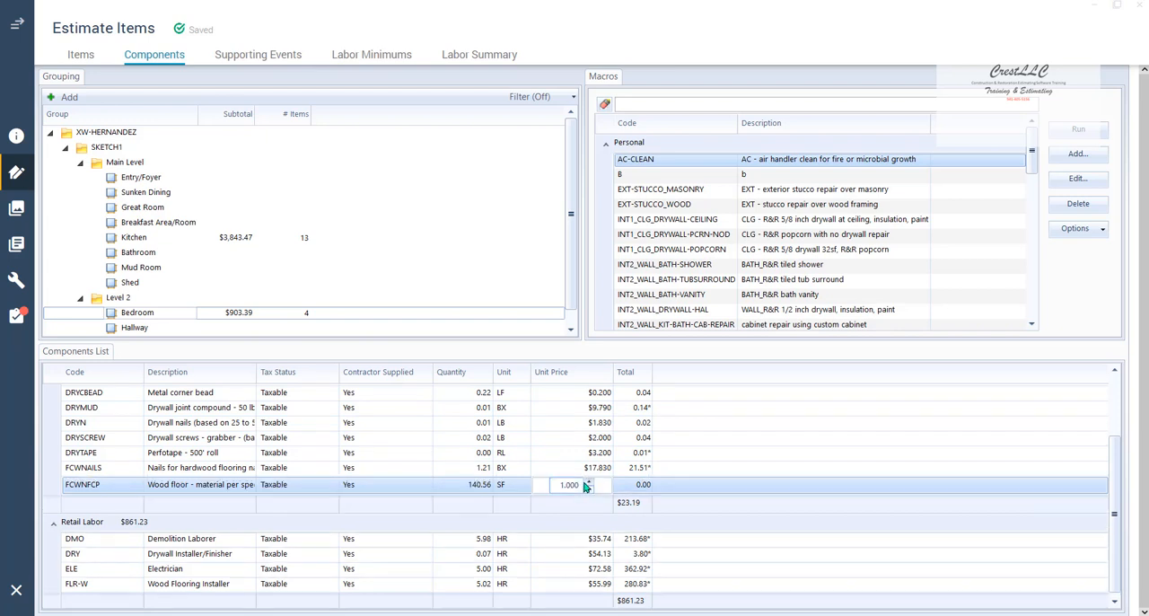
{"action": "type", "text": "8"}
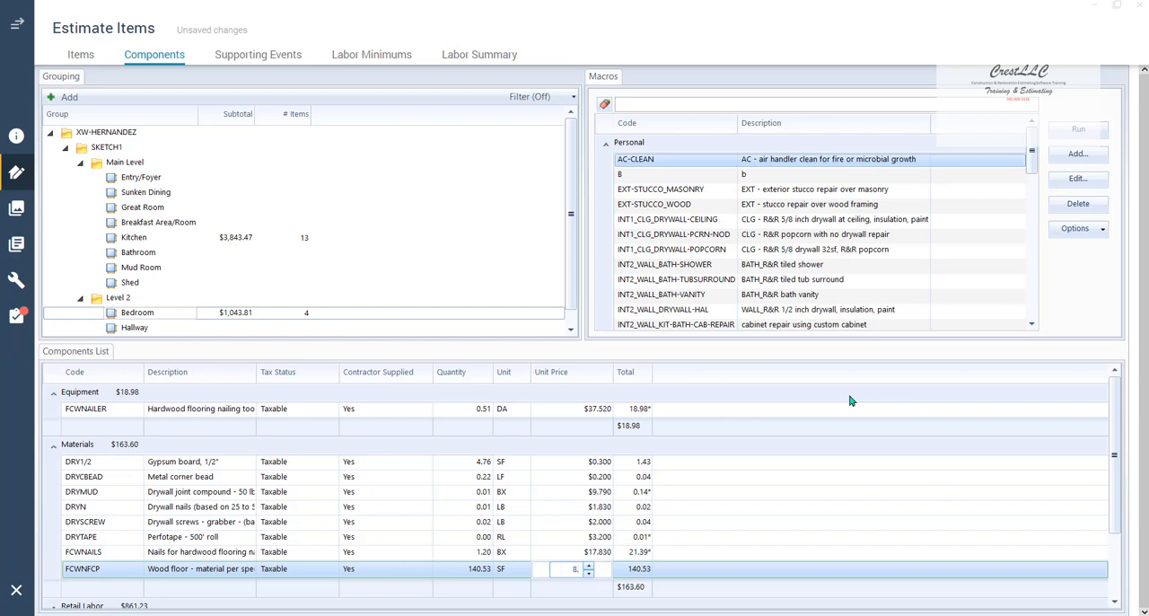
{"action": "type", "text": ".00"}
{"action": "key", "text": "Return"}
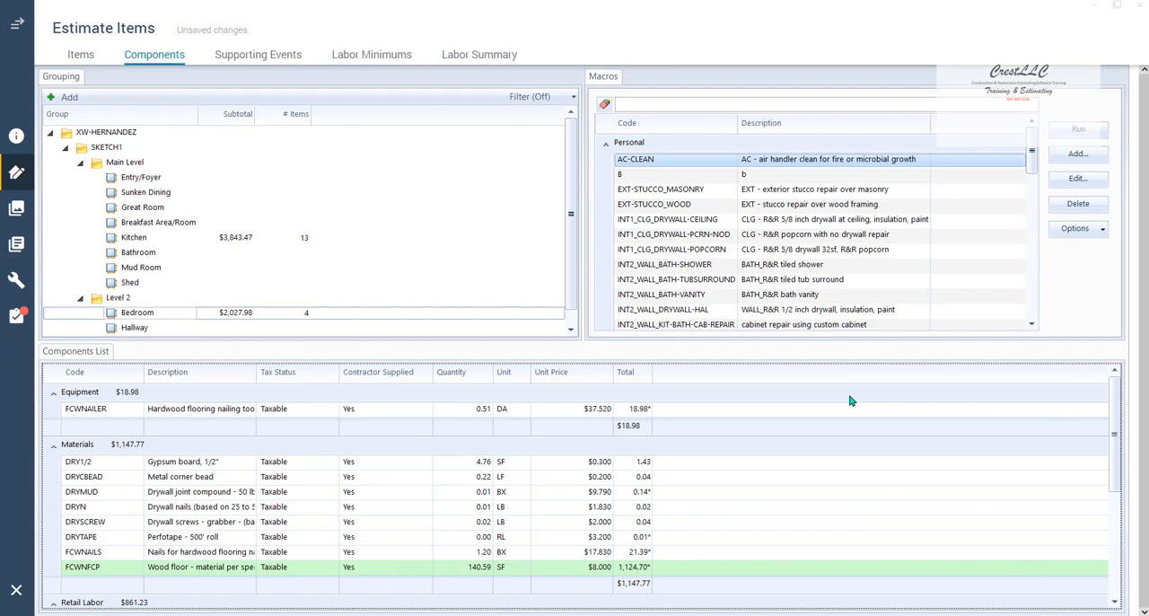
{"action": "left_click", "coordinate": [82, 56]}
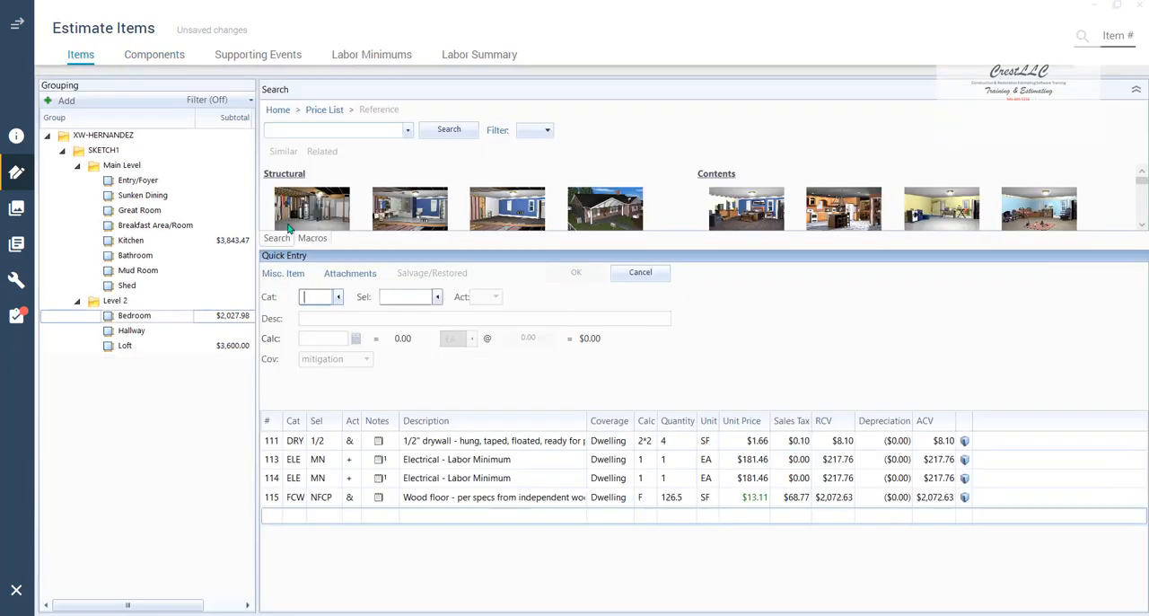